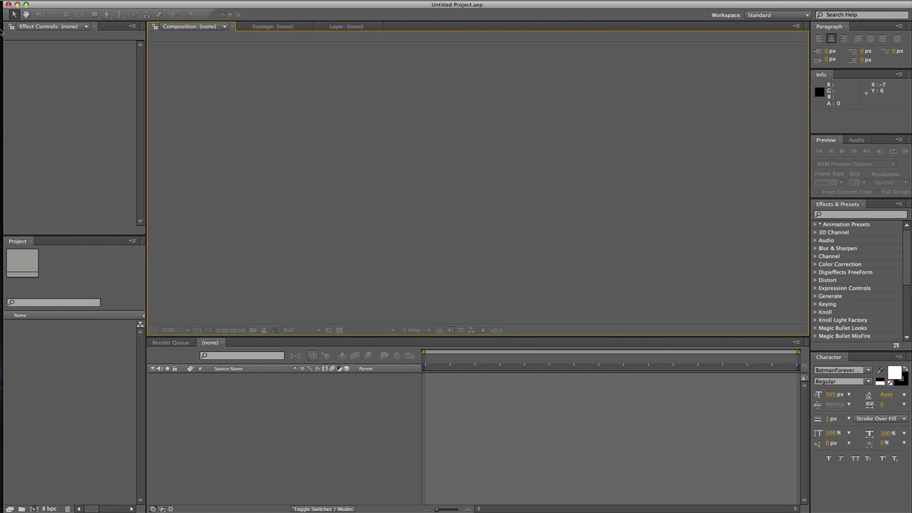
# Import the video file Episode 2.mp4 from the Desktop into the project as footage.
pyautogui.click(89, 0)
pyautogui.moveTo(143, 134)
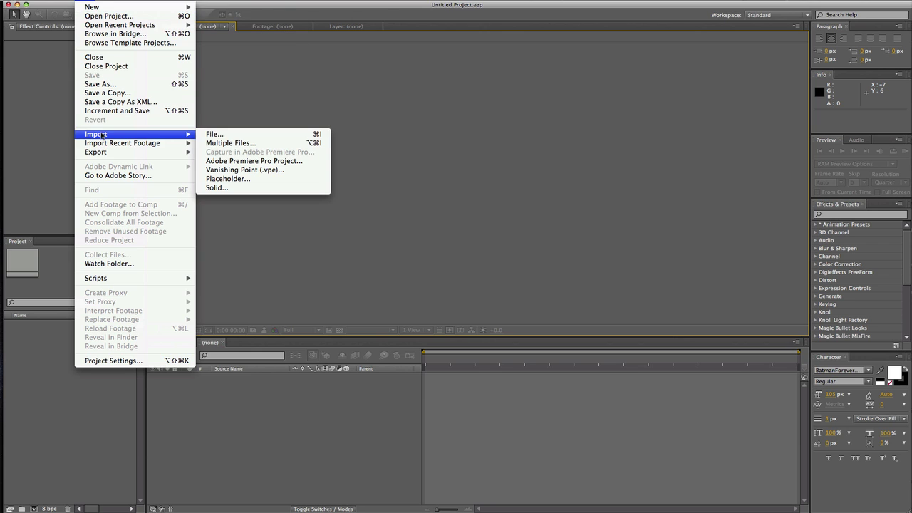
pyautogui.click(269, 136)
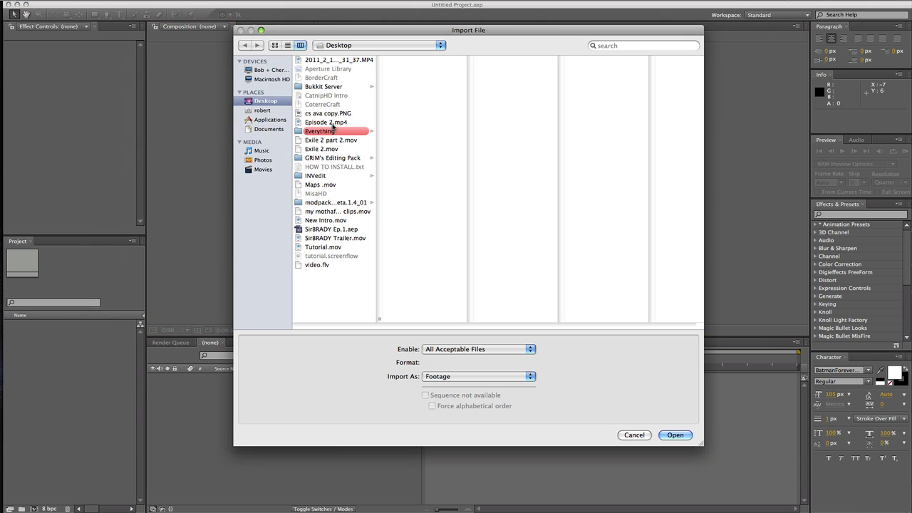
pyautogui.click(332, 123)
pyautogui.click(679, 436)
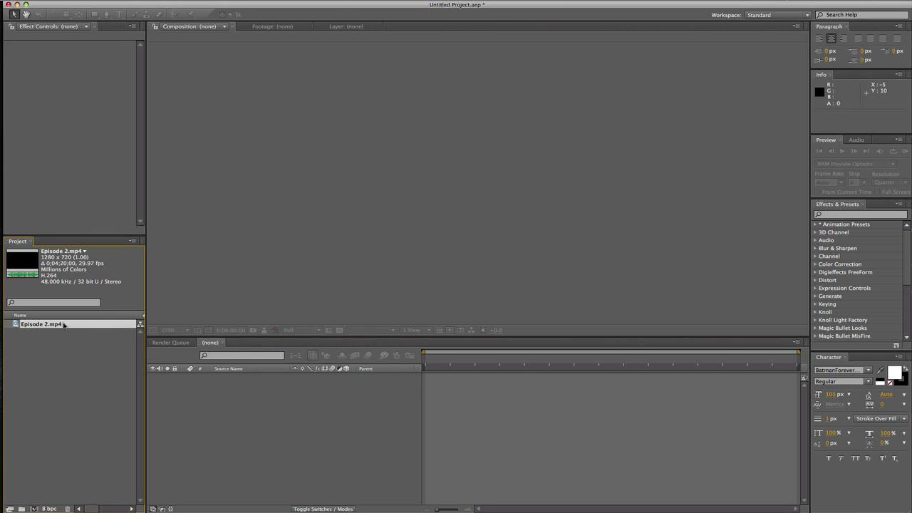
# Open the Episode 2.mp4 footage and trim it to run from 0;02;23;00 to 0;02;27;20.
pyautogui.doubleClick(41, 324)
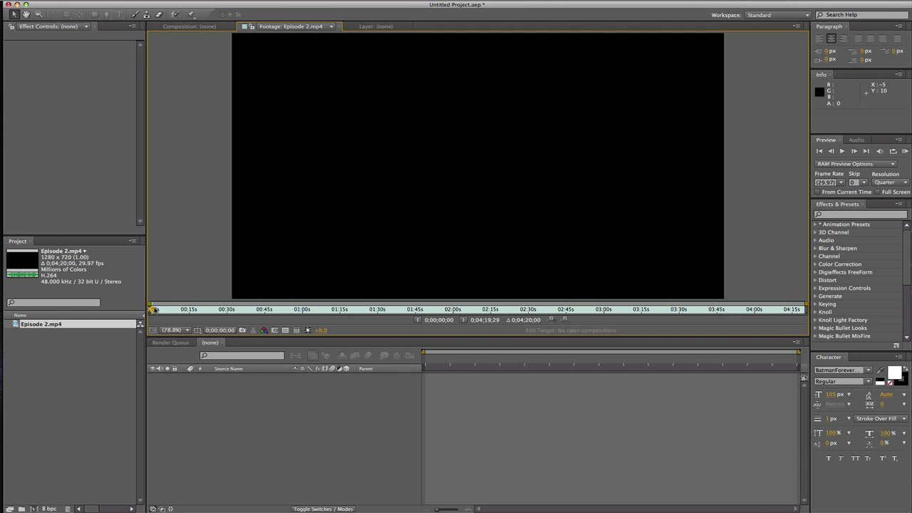
pyautogui.moveTo(154, 309); pyautogui.dragTo(298, 304)
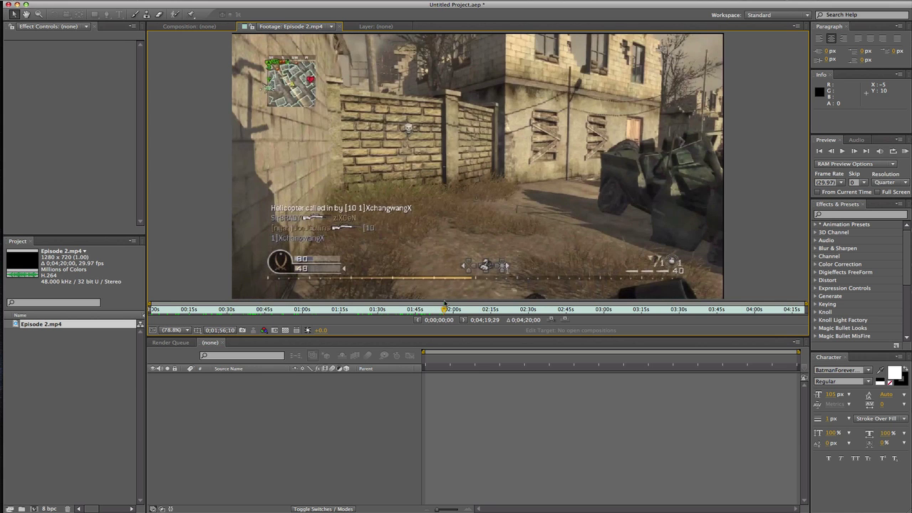
pyautogui.moveTo(447, 312); pyautogui.dragTo(525, 312)
pyautogui.click(418, 320)
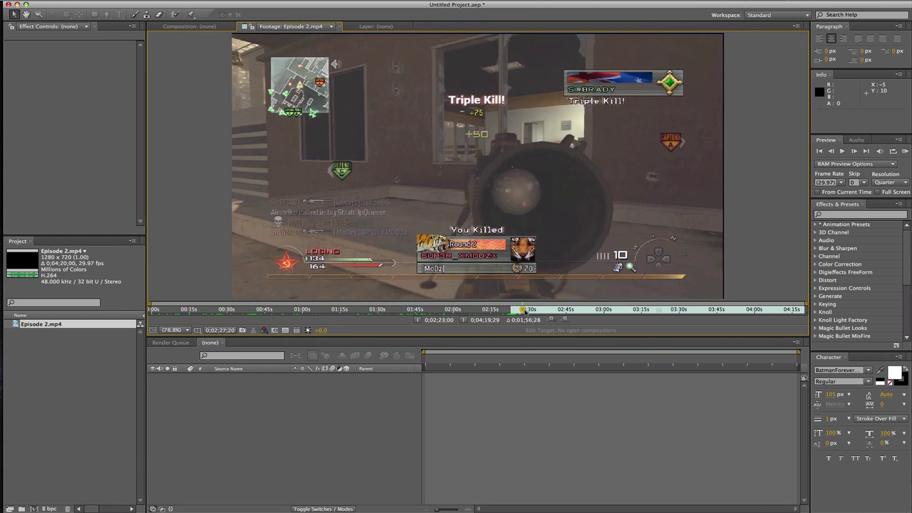
pyautogui.click(463, 321)
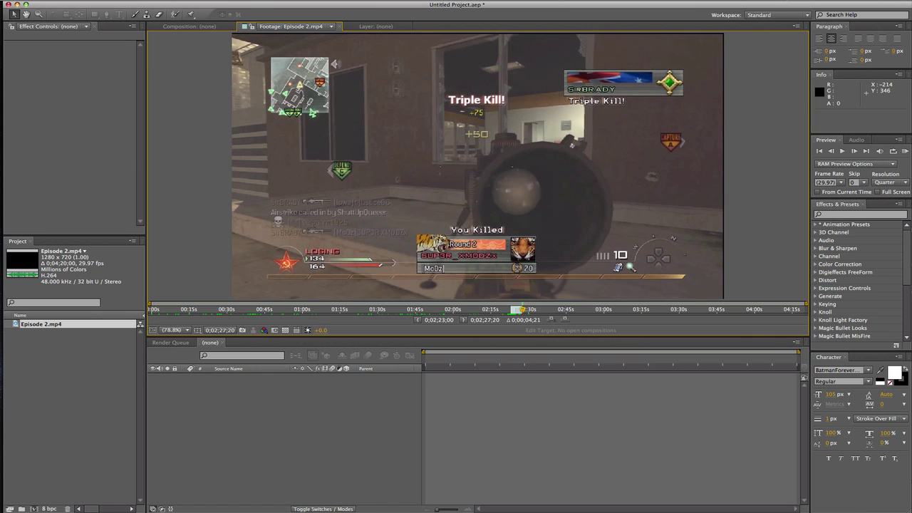
# Create a new composition named Comp 1 with the HD 720 60 FPS preset, 1280 x 720 at 59.94 frames per second.
pyautogui.click(135, 2)
pyautogui.click(138, 7)
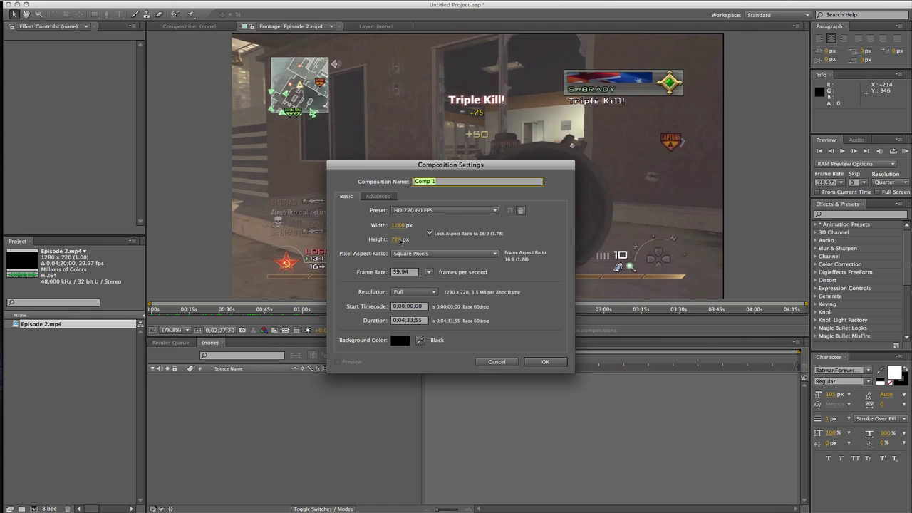
pyautogui.click(394, 272)
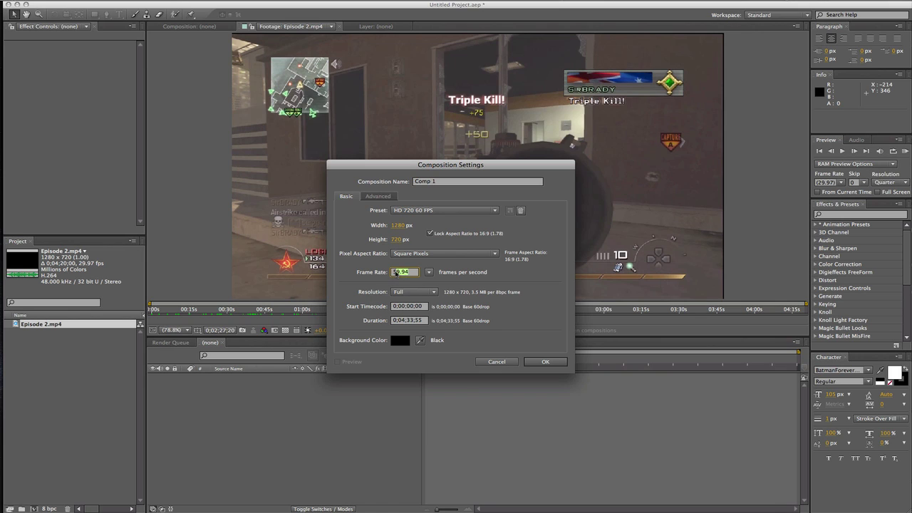
pyautogui.click(365, 285)
pyautogui.click(545, 363)
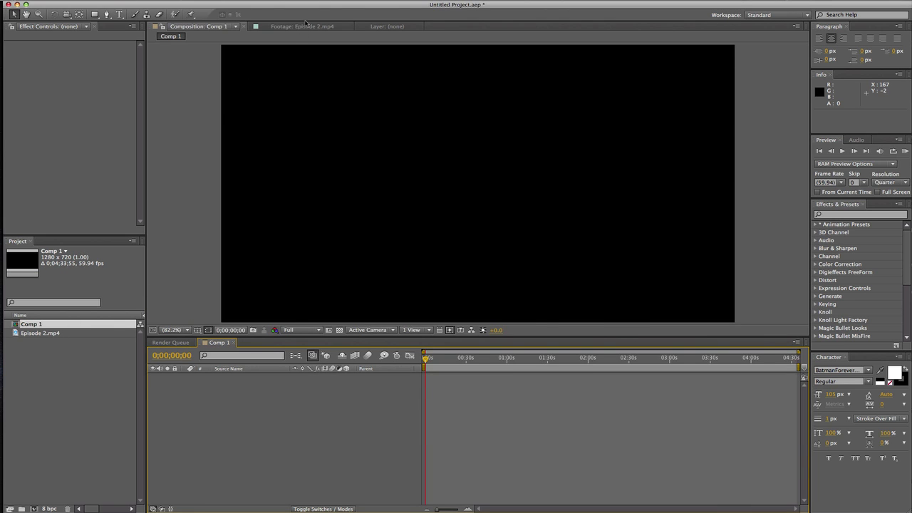
# Add the trimmed Episode 2.mp4 footage to Comp 1 and move the current time to 0;00;01;03, at the kill.
pyautogui.click(307, 26)
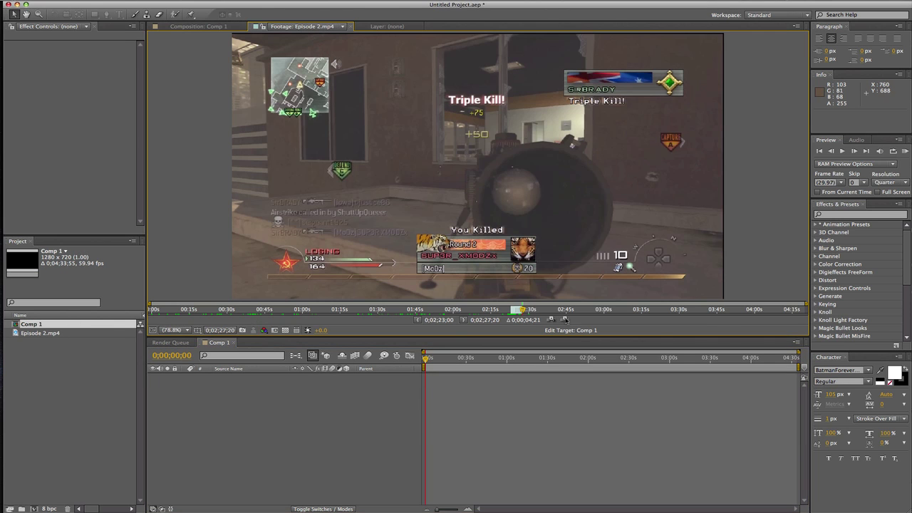
pyautogui.moveTo(448, 407); pyautogui.dragTo(429, 359)
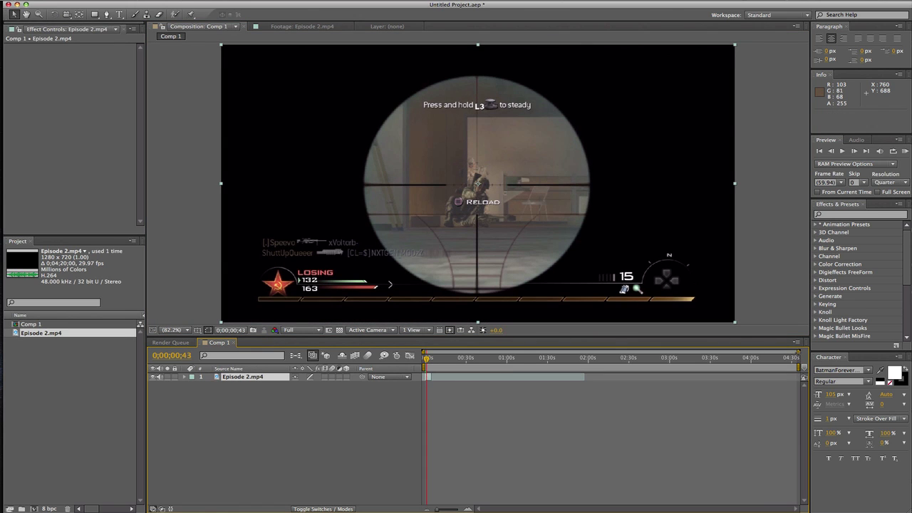
pyautogui.moveTo(798, 352); pyautogui.dragTo(644, 352)
pyautogui.moveTo(425, 352)
pyautogui.mouseDown()
pyautogui.moveTo(513, 356)
pyautogui.moveTo(518, 368)
pyautogui.moveTo(521, 352)
pyautogui.moveTo(439, 358)
pyautogui.mouseUp()
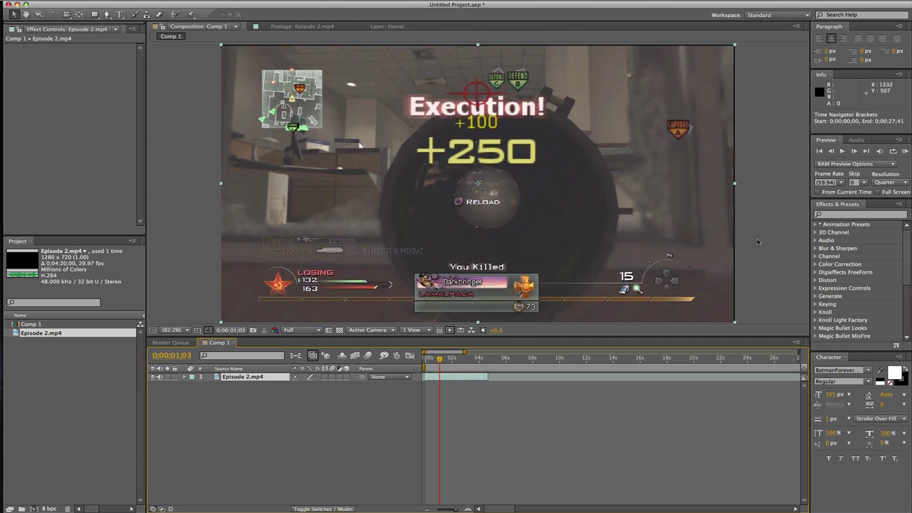
# Find the Twixtor effect and apply it to the Episode 2.mp4 clip.
pyautogui.click(852, 214)
pyautogui.write('tw')
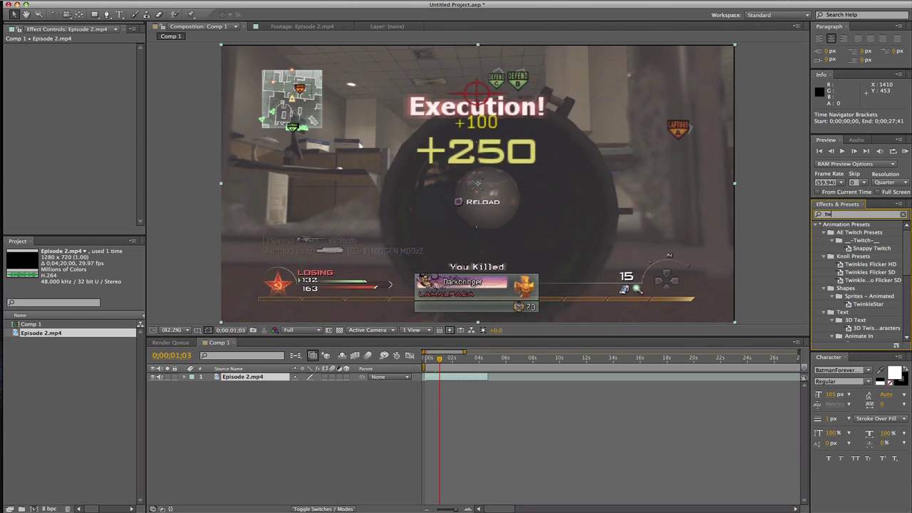
pyautogui.write('ixtor')
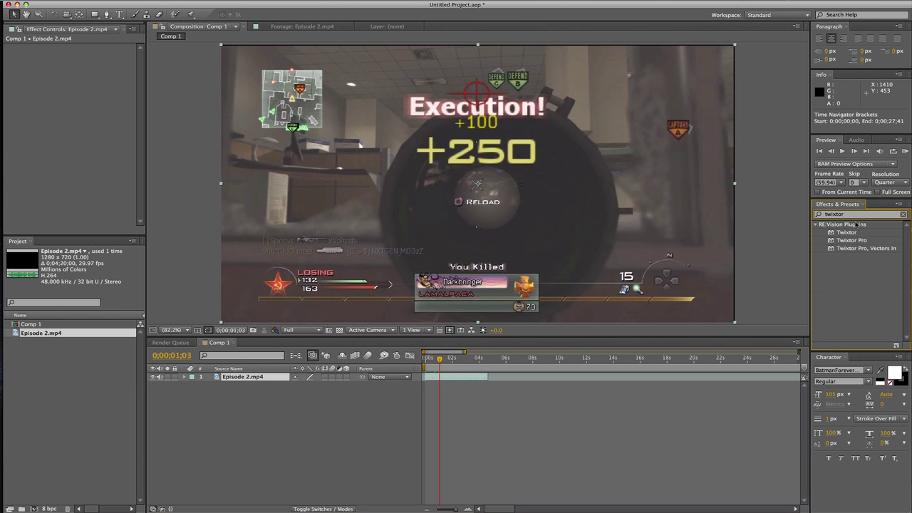
pyautogui.moveTo(849, 234); pyautogui.dragTo(524, 224)
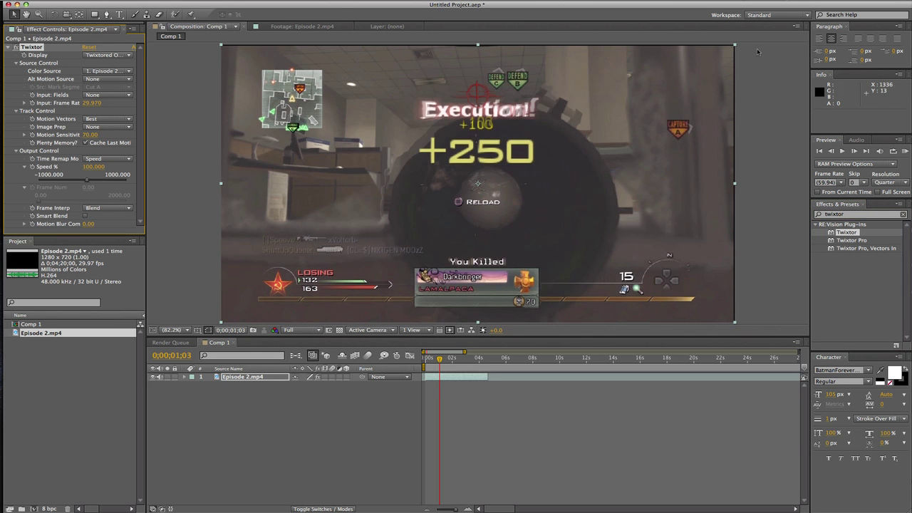
# Scale the Episode 2.mp4 layer to about 101% and set its frame blending to Pixel Motion.
pyautogui.moveTo(736, 46); pyautogui.dragTo(739, 43)
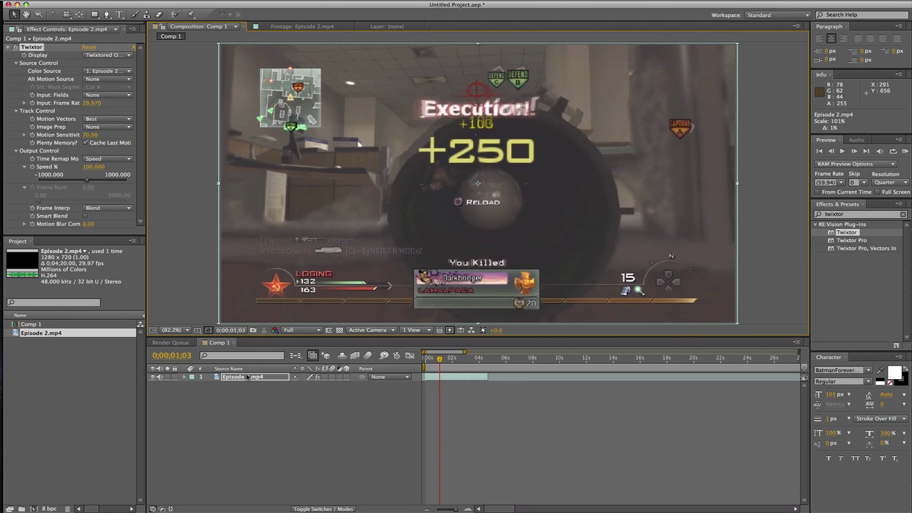
pyautogui.click(182, 0)
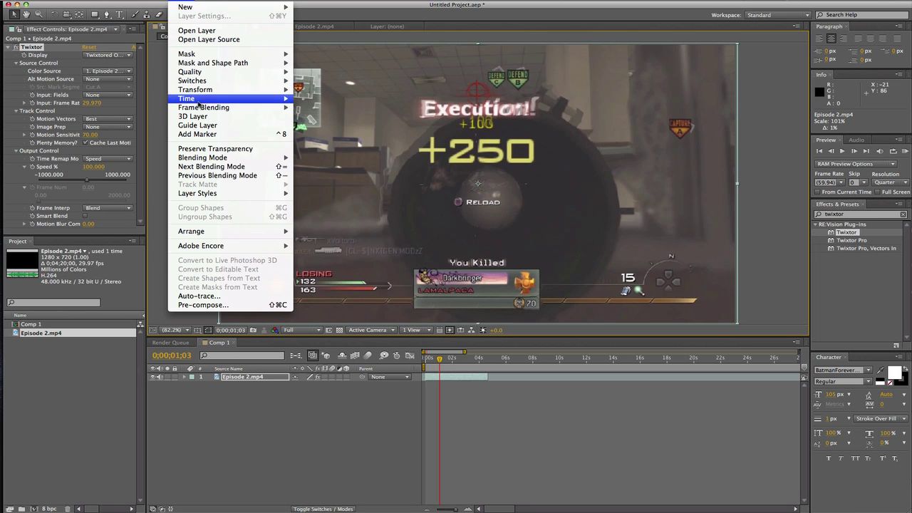
pyautogui.moveTo(211, 109)
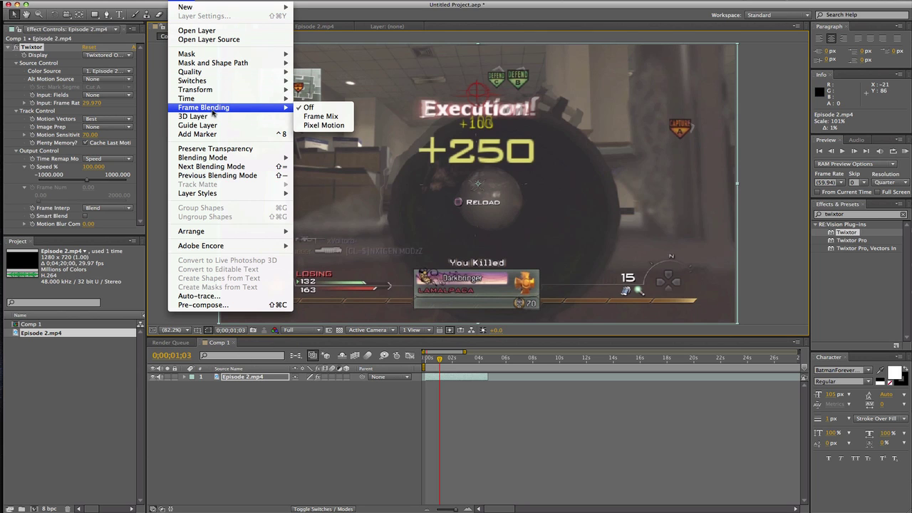
pyautogui.click(332, 126)
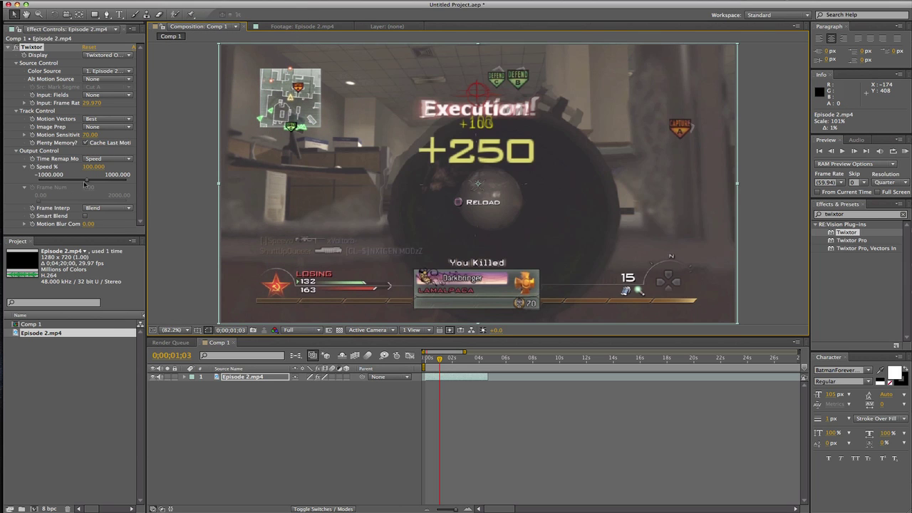
# Set Twixtor's motion sensitivity to 72.
pyautogui.click(90, 135)
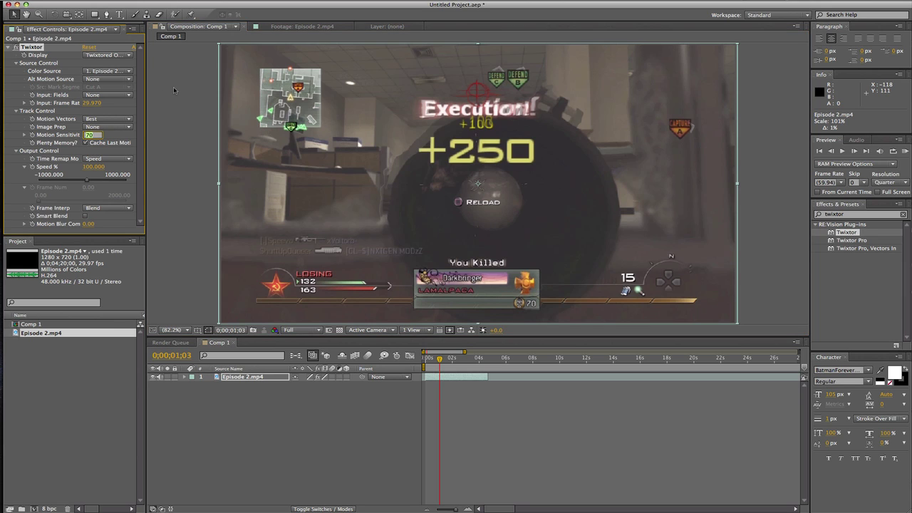
pyautogui.write('72')
pyautogui.press('Return')
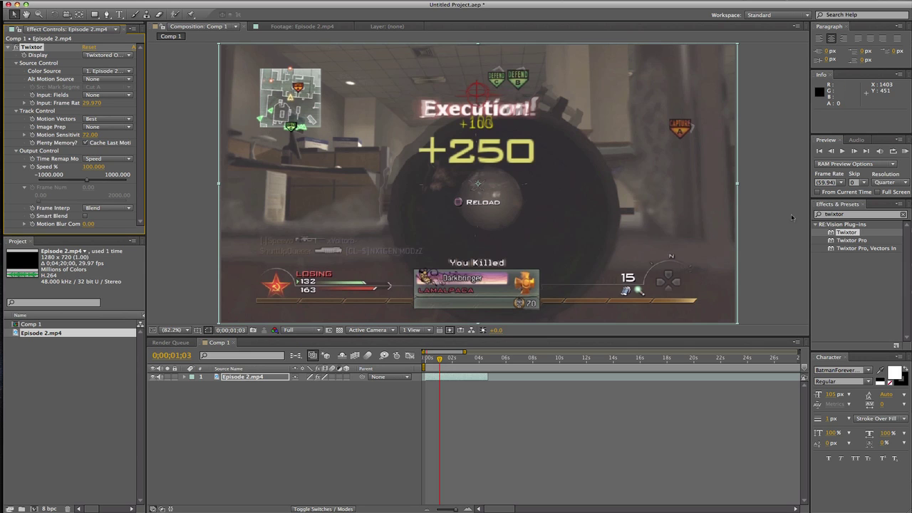
# Add a keyframe for Twixtor's Speed % at 100 one frame earlier, at 0;00;01;02.
pyautogui.click(831, 151)
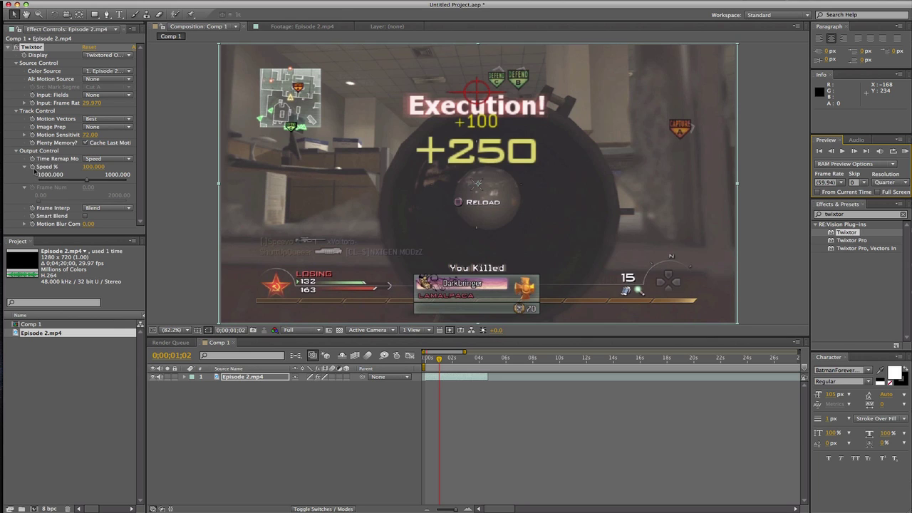
pyautogui.click(185, 378)
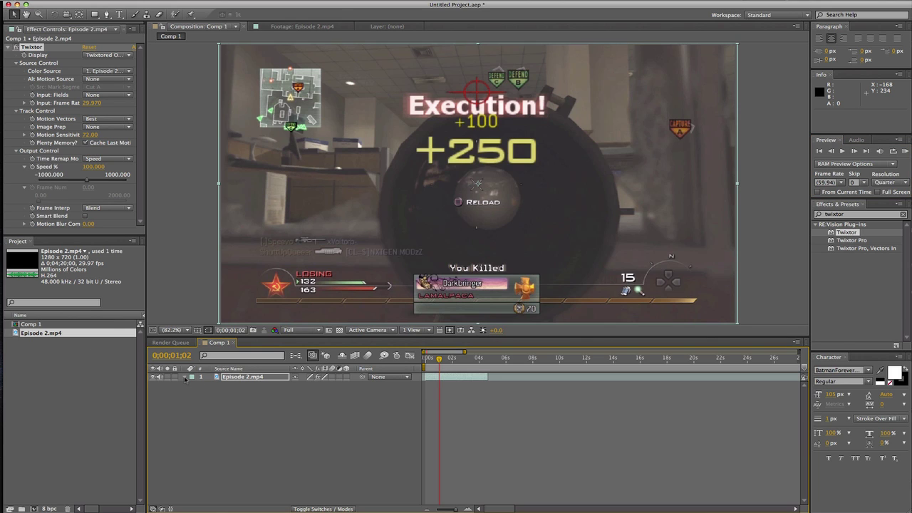
pyautogui.click(192, 385)
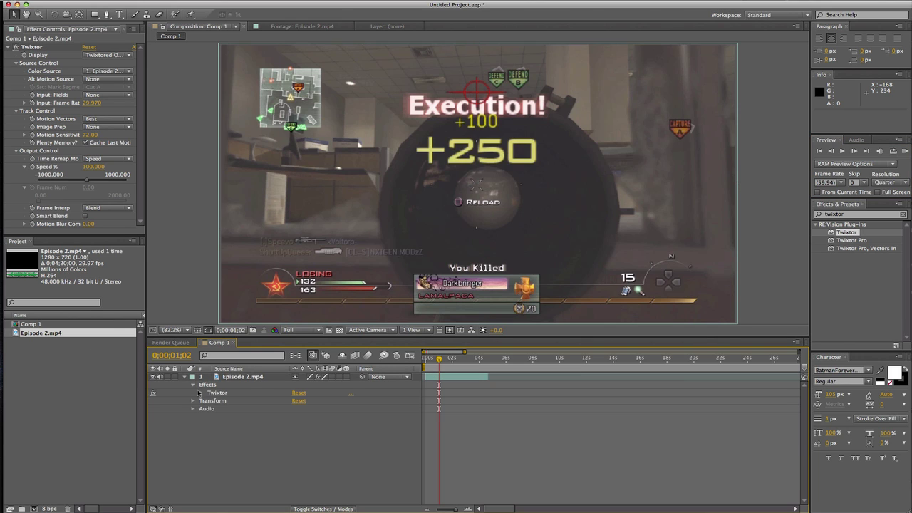
pyautogui.click(202, 393)
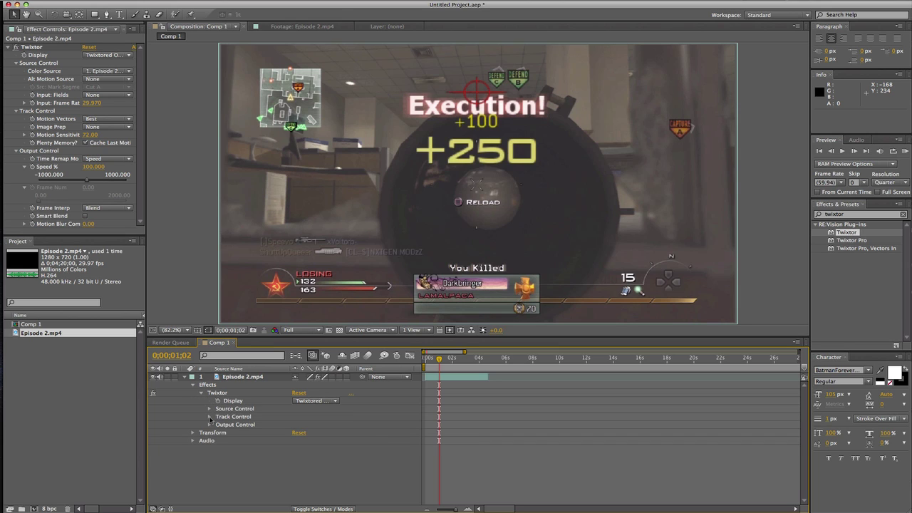
pyautogui.click(210, 426)
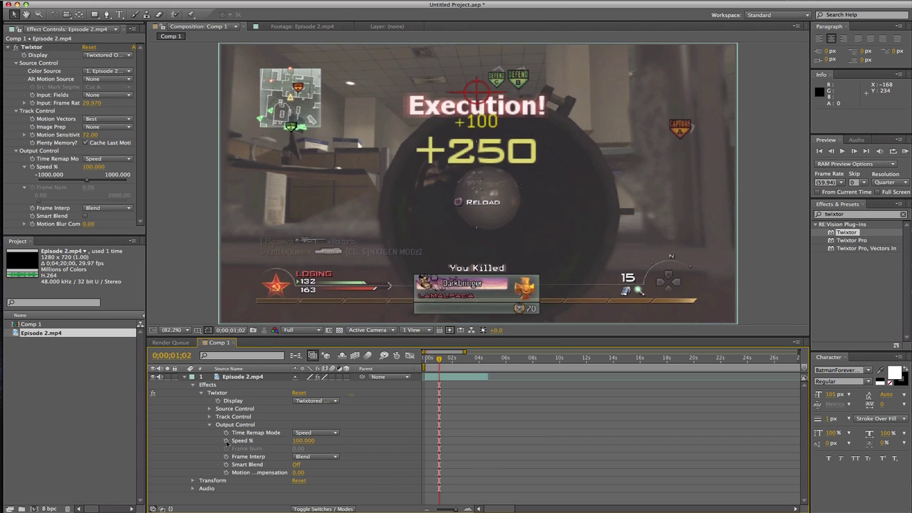
pyautogui.click(227, 442)
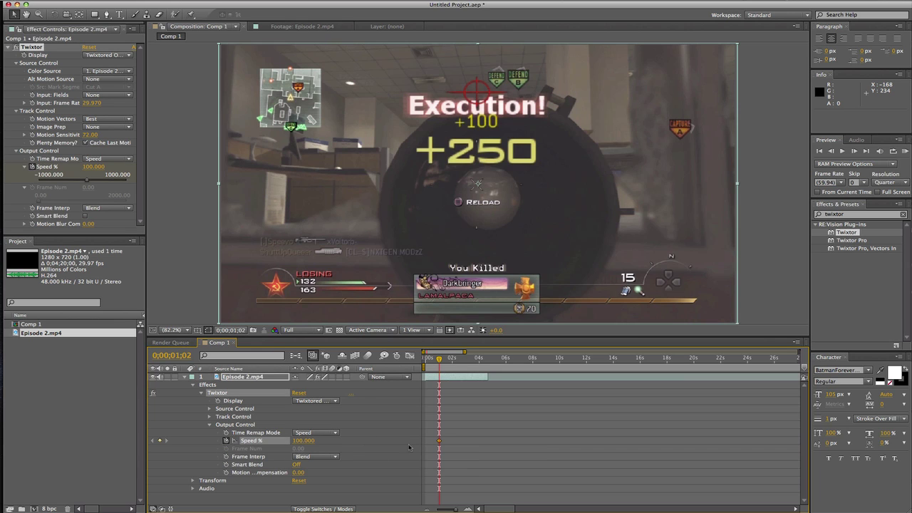
# Advance one frame to 0;00;01;03 and set Twixtor's Speed % keyframe to 5.
pyautogui.click(855, 151)
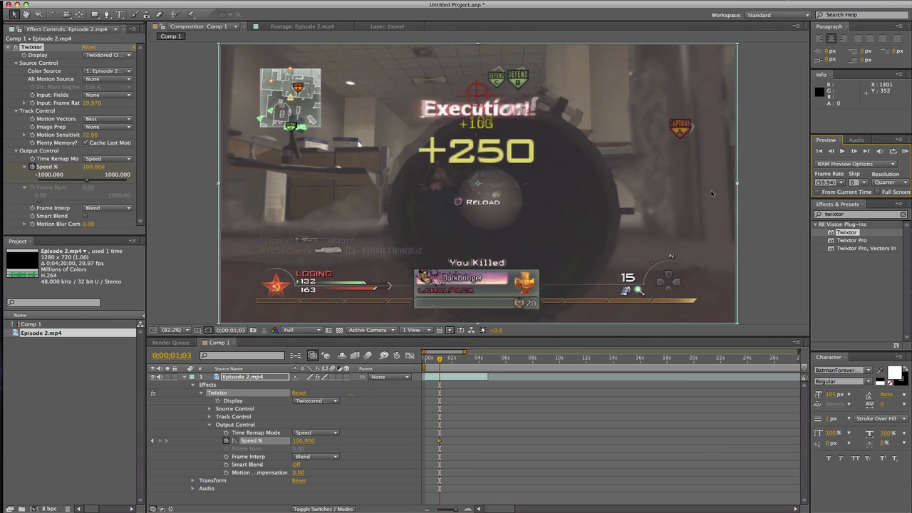
pyautogui.click(303, 440)
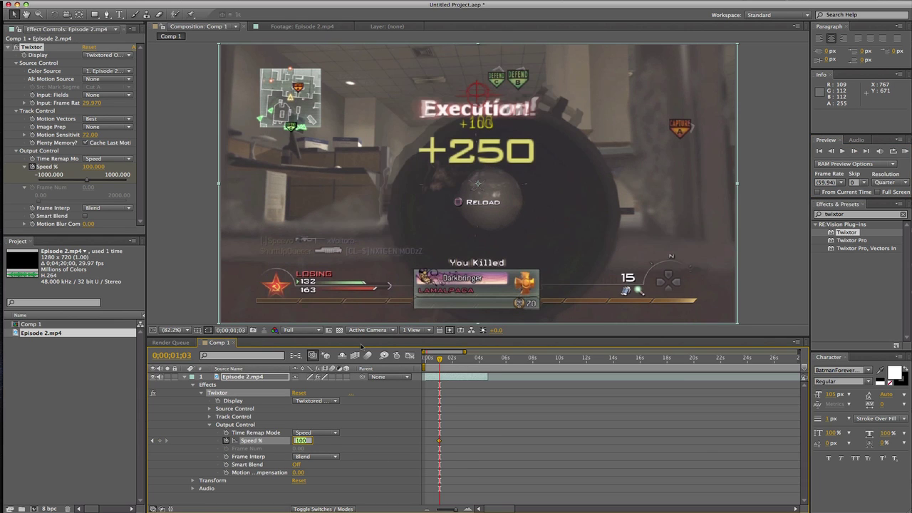
pyautogui.write('5')
pyautogui.press('Return')
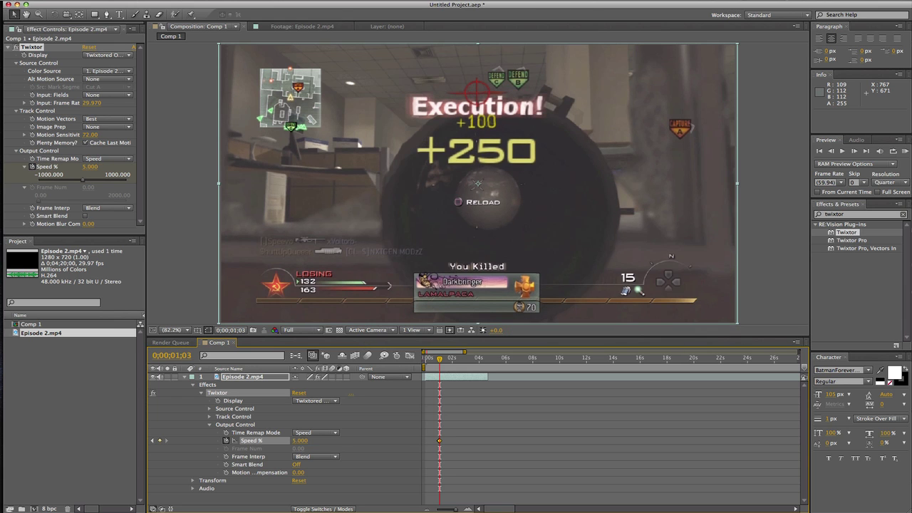
# Move the current time to 0;00;03;58 and enable time remapping on the Episode 2.mp4 layer.
pyautogui.moveTo(440, 359); pyautogui.dragTo(478, 360)
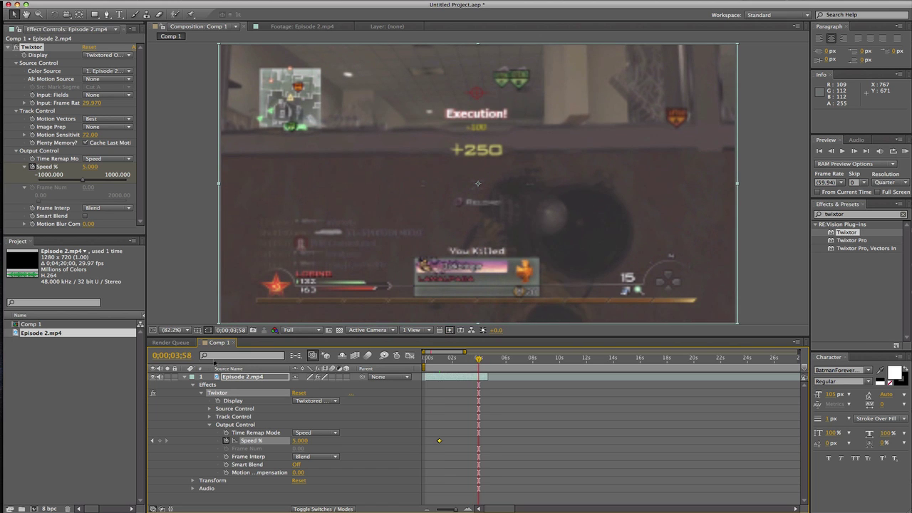
pyautogui.rightClick(247, 377)
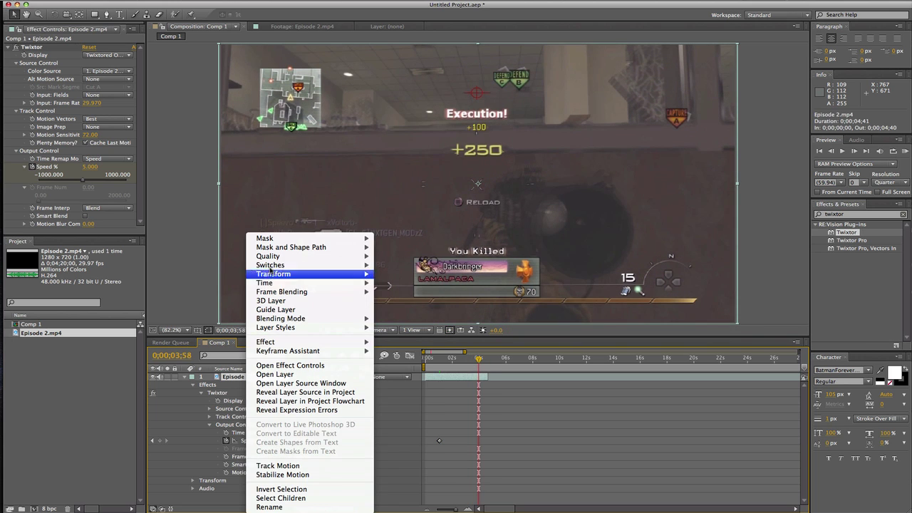
pyautogui.moveTo(273, 283)
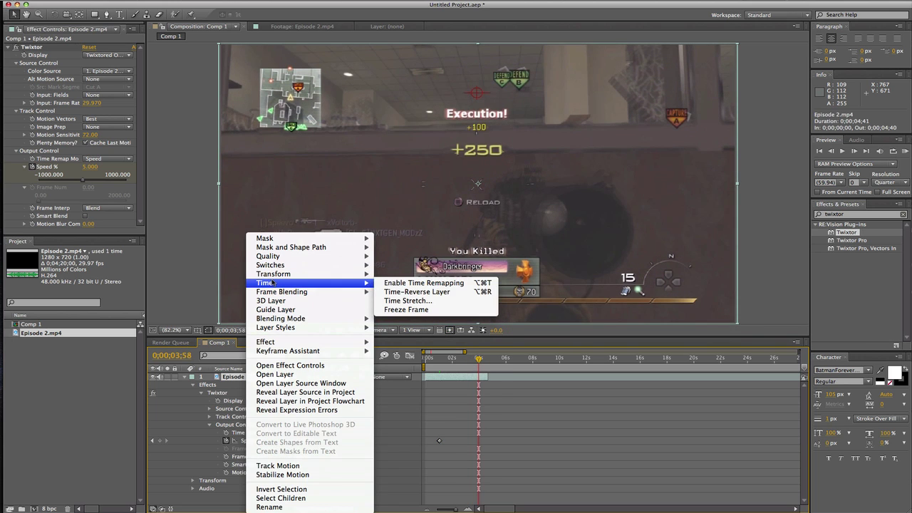
pyautogui.click(422, 283)
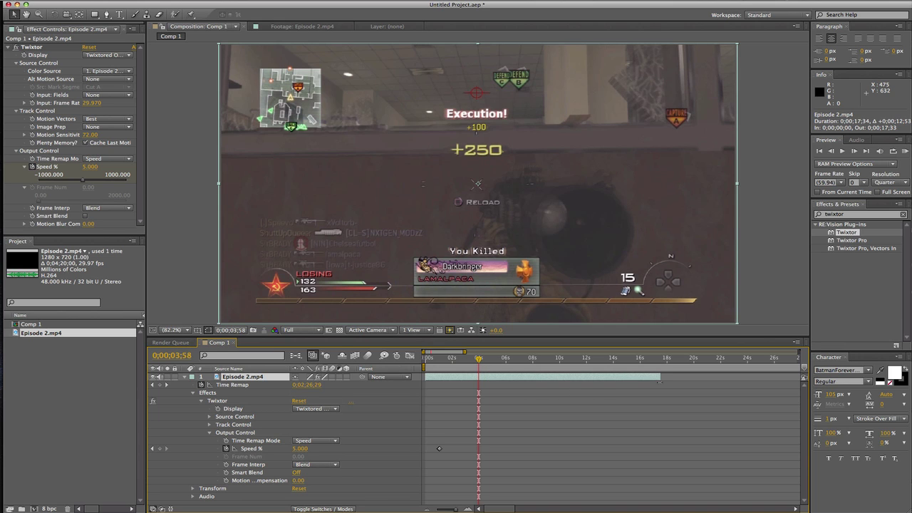
# Keyframe Twixtor's Speed % at 5 at 0;00;05;13 and at 100 one frame further, at 0;00;05;14.
pyautogui.moveTo(479, 360); pyautogui.dragTo(497, 359)
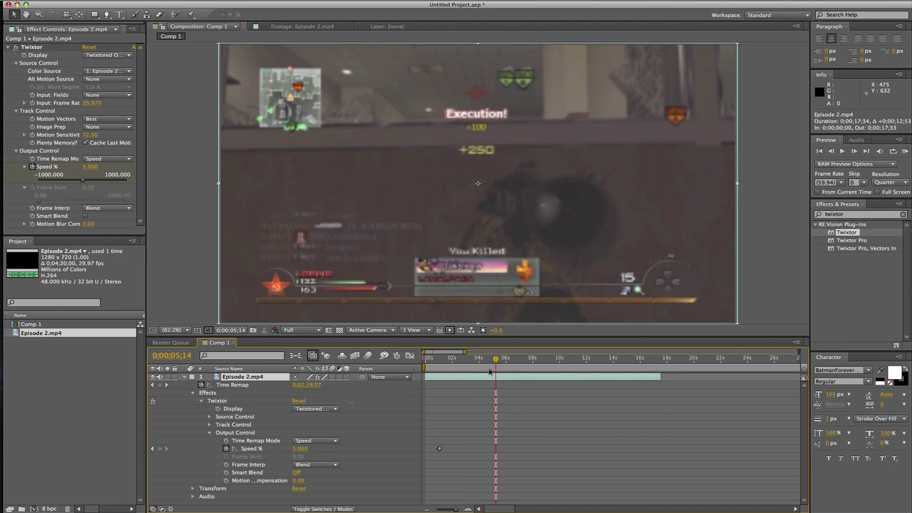
pyautogui.click(831, 152)
pyautogui.click(300, 448)
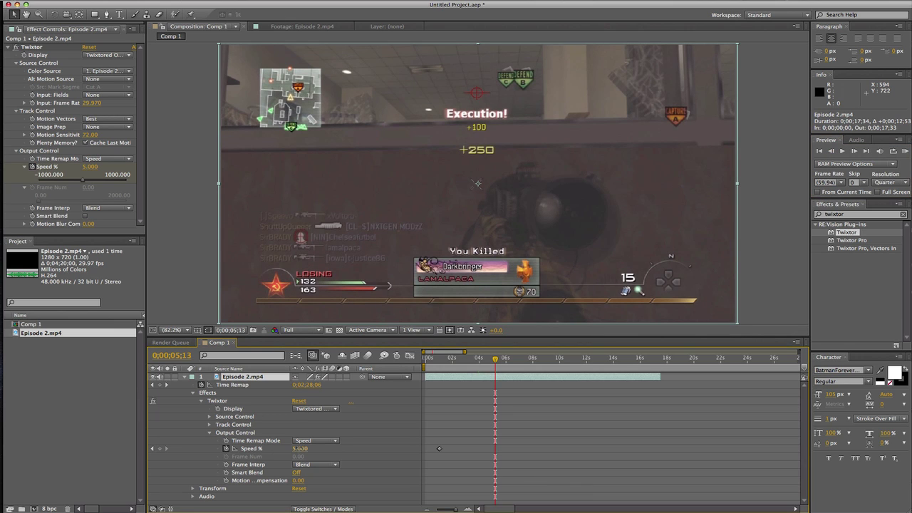
pyautogui.click(187, 457)
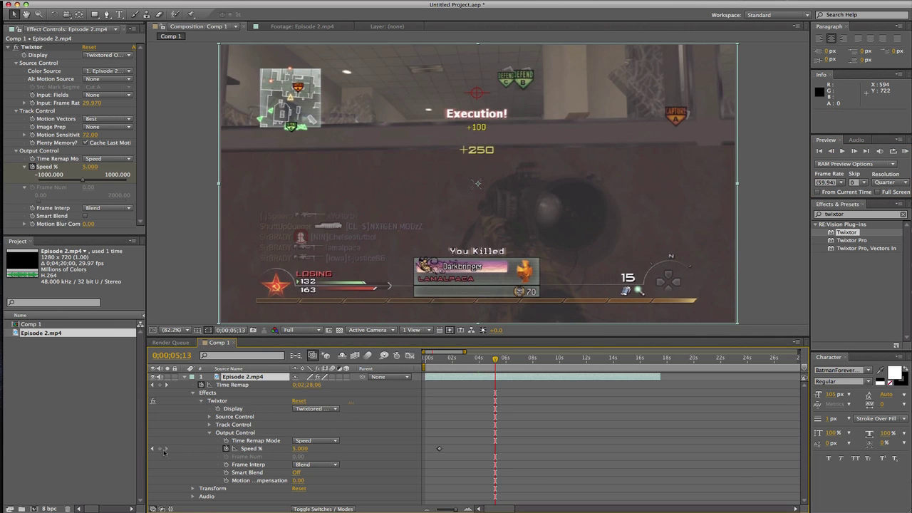
pyautogui.click(854, 151)
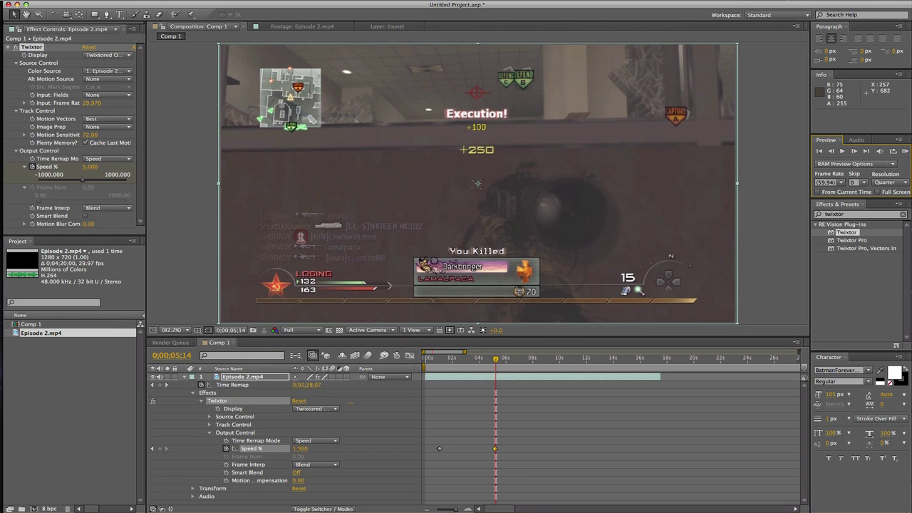
pyautogui.click(300, 449)
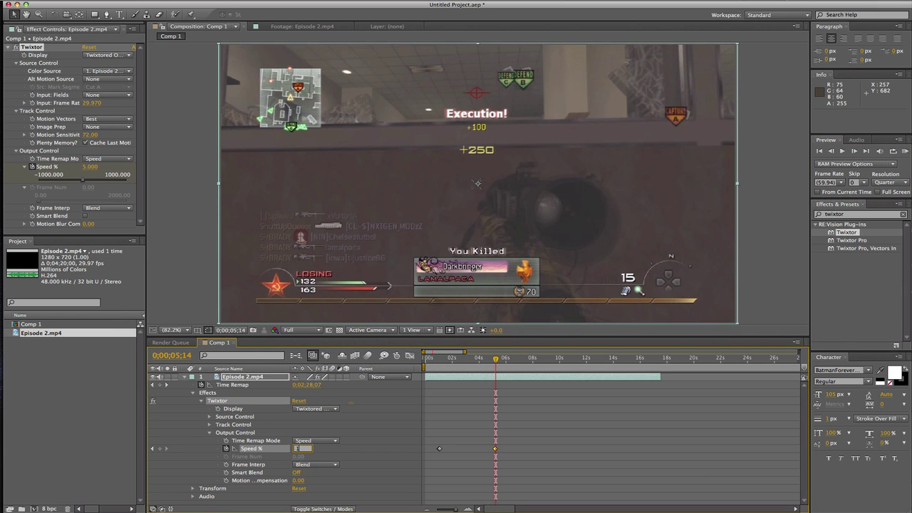
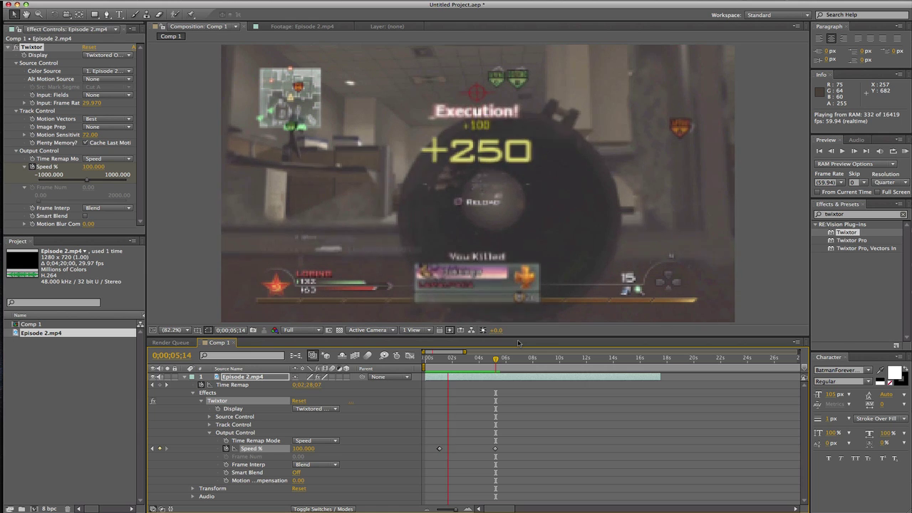
# Collapse the layer's effects and split the Episode 2.mp4 layer at 0;00;00;59.
pyautogui.click(474, 358)
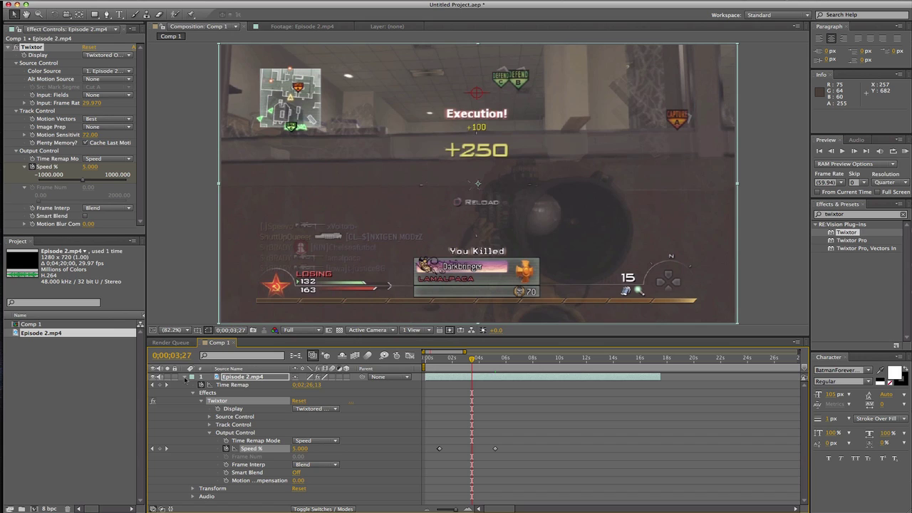
pyautogui.click(194, 393)
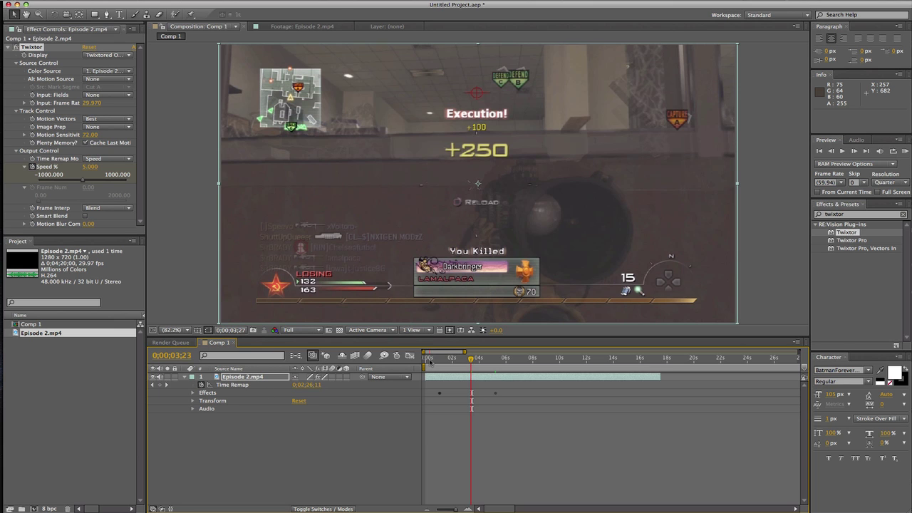
pyautogui.moveTo(473, 358); pyautogui.dragTo(441, 363)
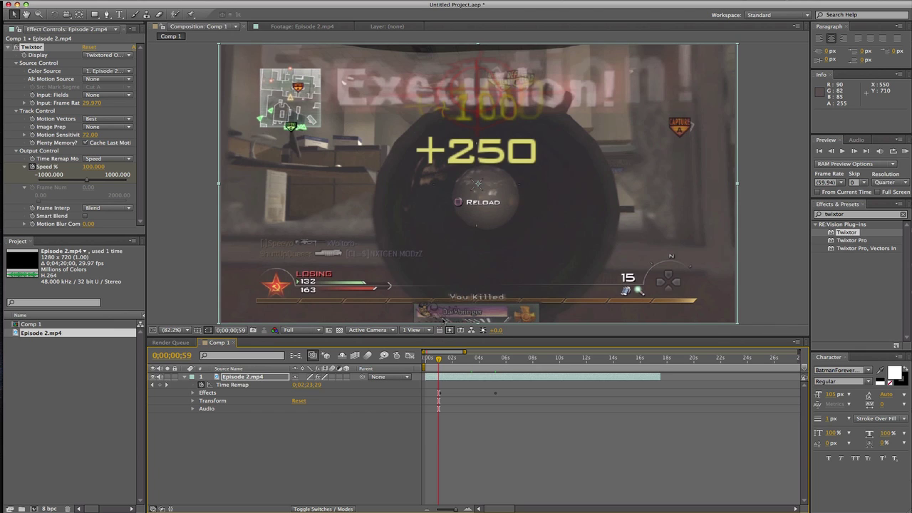
pyautogui.press('super+shift+d')
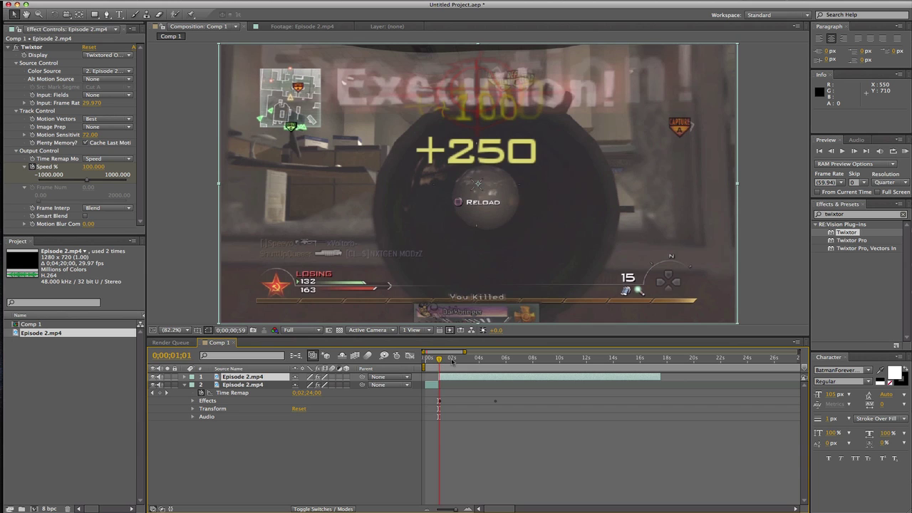
# Split the second Episode 2.mp4 segment at 0;00;05;23 by duplicating it and trimming the two copies to meet there.
pyautogui.moveTo(439, 361); pyautogui.dragTo(497, 365)
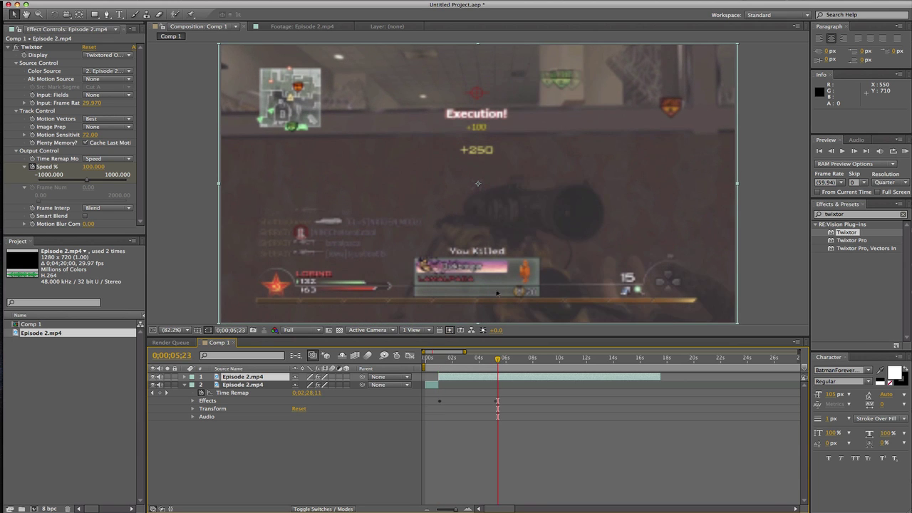
pyautogui.press('super+d')
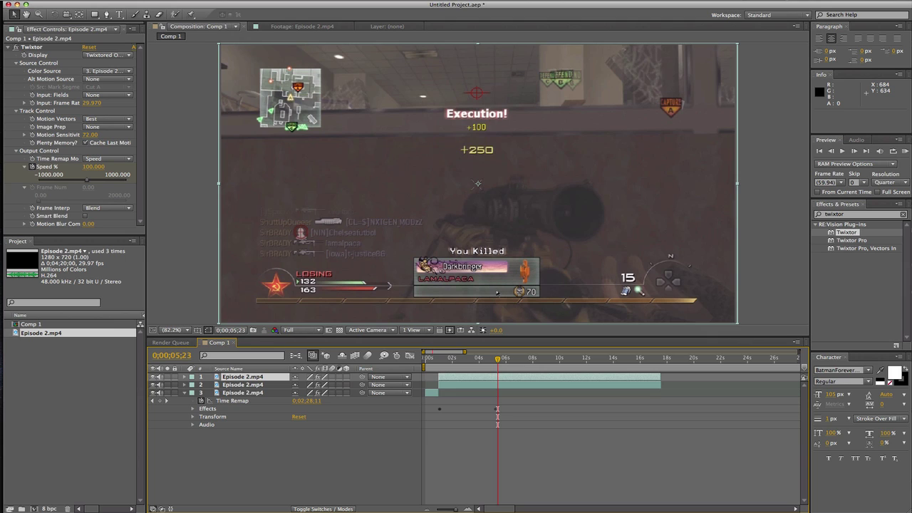
pyautogui.press('super+Down')
pyautogui.hotkey('alt', ']')
pyautogui.press('super+Up')
pyautogui.hotkey('alt', '[')
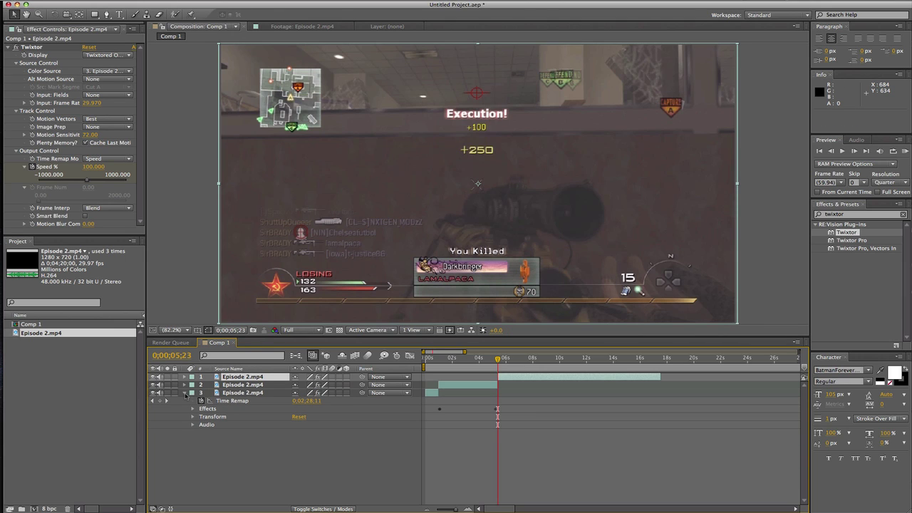
# Remove the Twixtor effect from the first Episode 2.mp4 segment, layer 3.
pyautogui.click(185, 393)
pyautogui.click(234, 394)
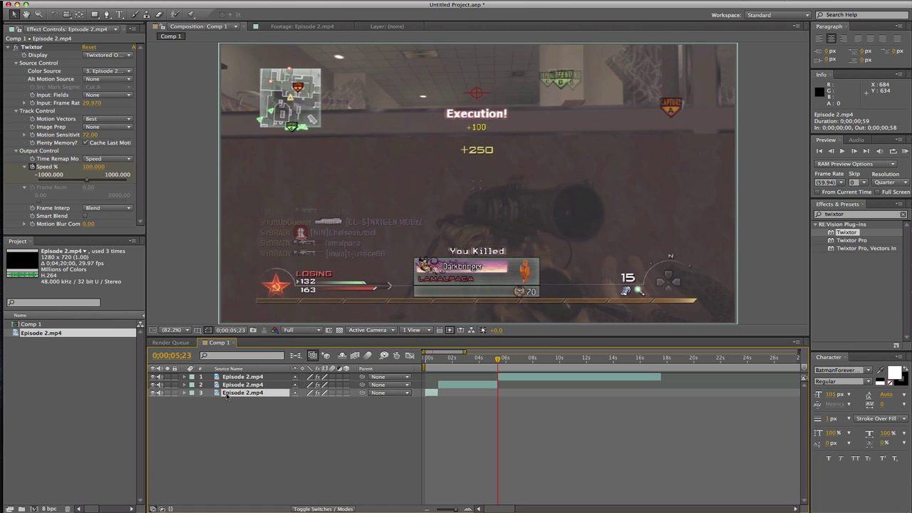
pyautogui.click(31, 47)
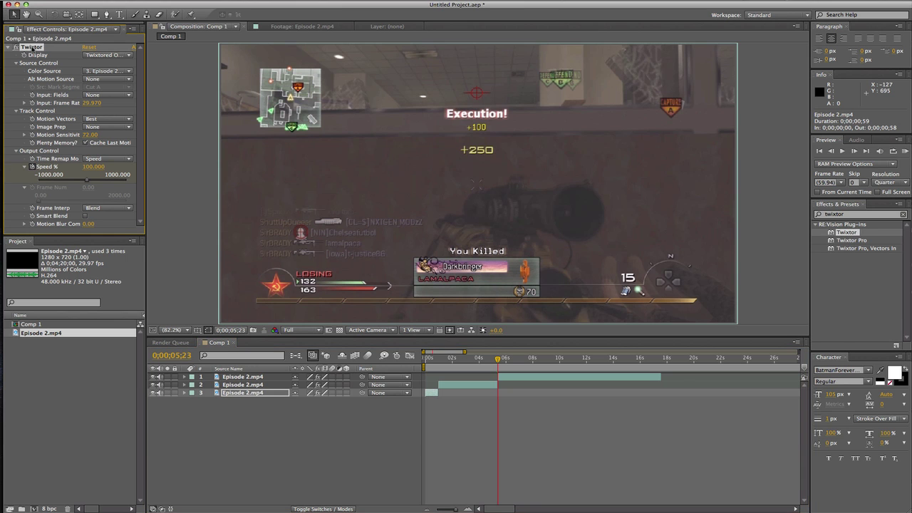
pyautogui.press('Delete')
# Remove the Twixtor effect from the last Episode 2.mp4 segment, layer 1.
pyautogui.click(432, 357)
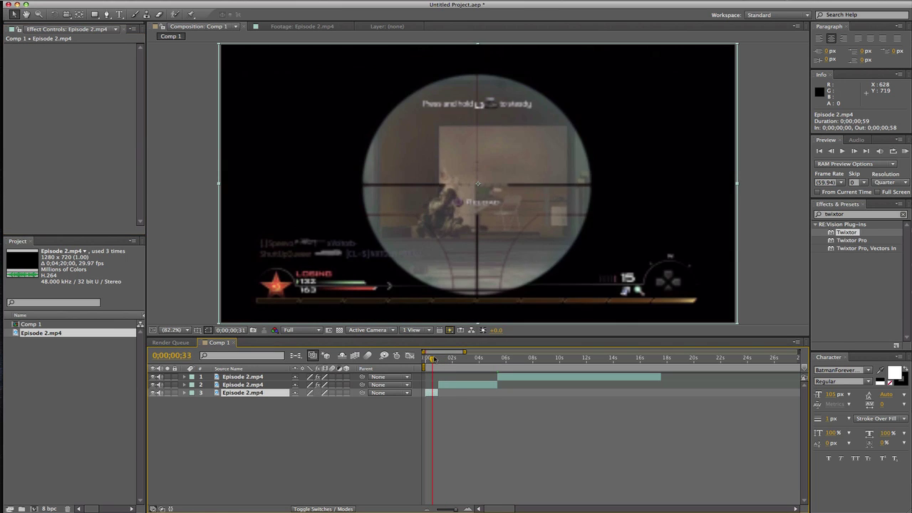
pyautogui.moveTo(431, 358); pyautogui.dragTo(496, 358)
pyautogui.click(517, 377)
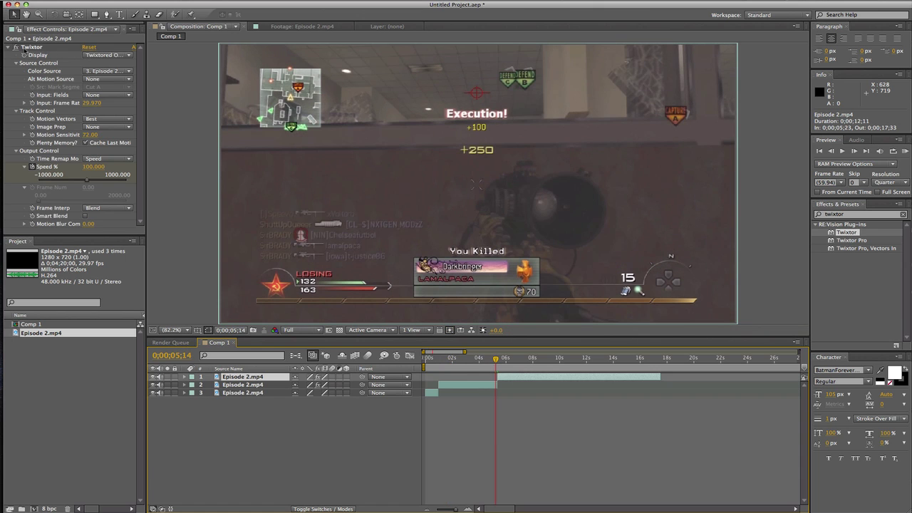
pyautogui.click(26, 49)
pyautogui.press('Delete')
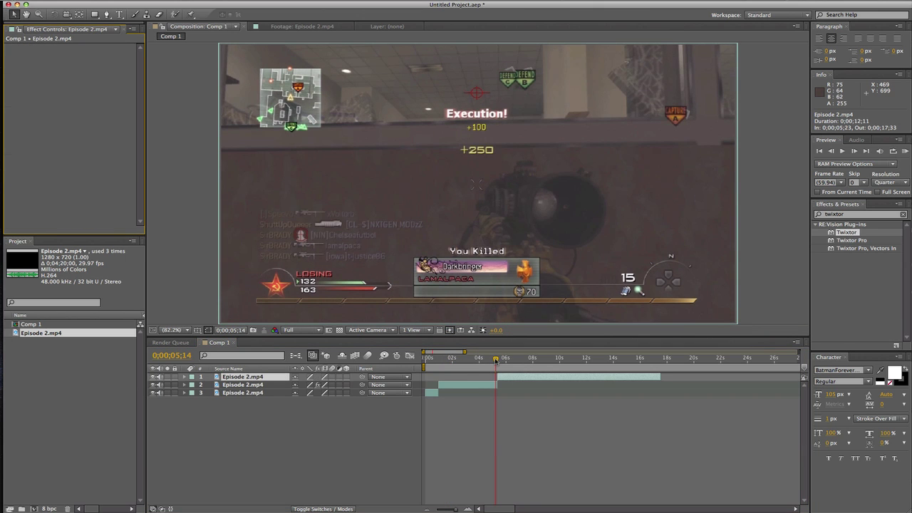
# Trim the end of the last Episode 2.mp4 segment to about 0;00;05;39.
pyautogui.moveTo(496, 360)
pyautogui.mouseDown()
pyautogui.moveTo(471, 362)
pyautogui.moveTo(522, 361)
pyautogui.moveTo(502, 360)
pyautogui.mouseUp()
pyautogui.moveTo(659, 376); pyautogui.dragTo(473, 362)
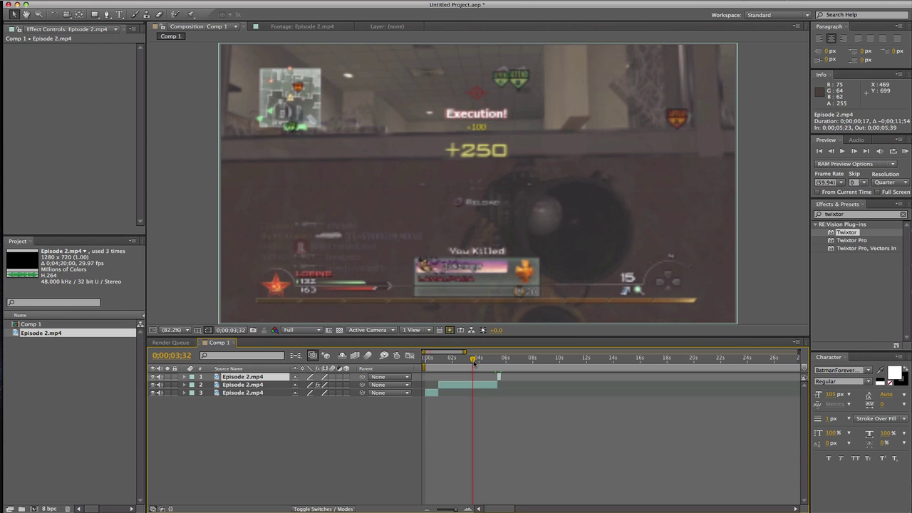
pyautogui.click(577, 439)
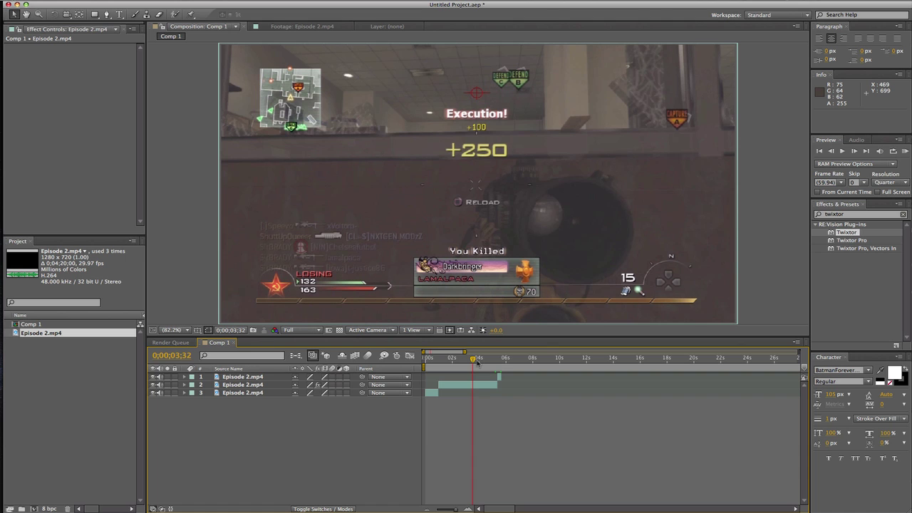
# Find the Video Copilot Twitch effect and apply it to the middle Episode 2.mp4 segment at 0;00;01;56.
pyautogui.moveTo(474, 360); pyautogui.dragTo(452, 366)
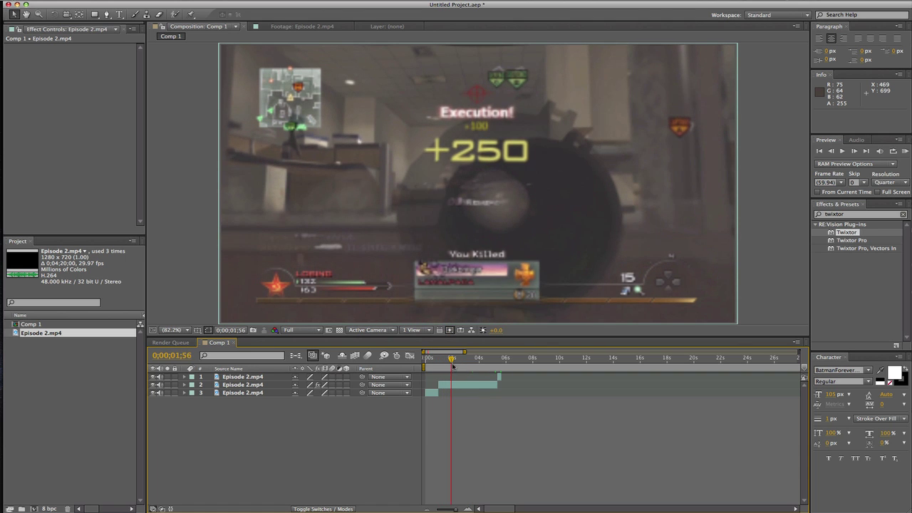
pyautogui.click(903, 213)
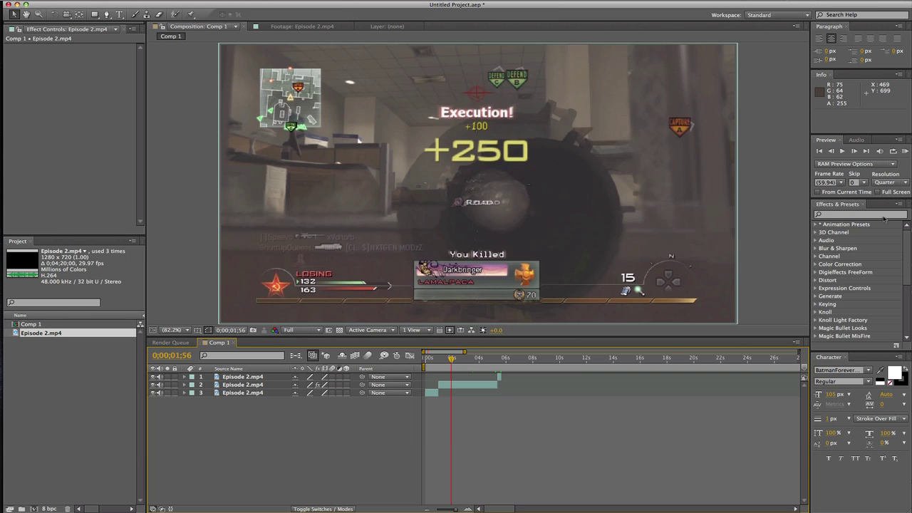
pyautogui.write('twitch')
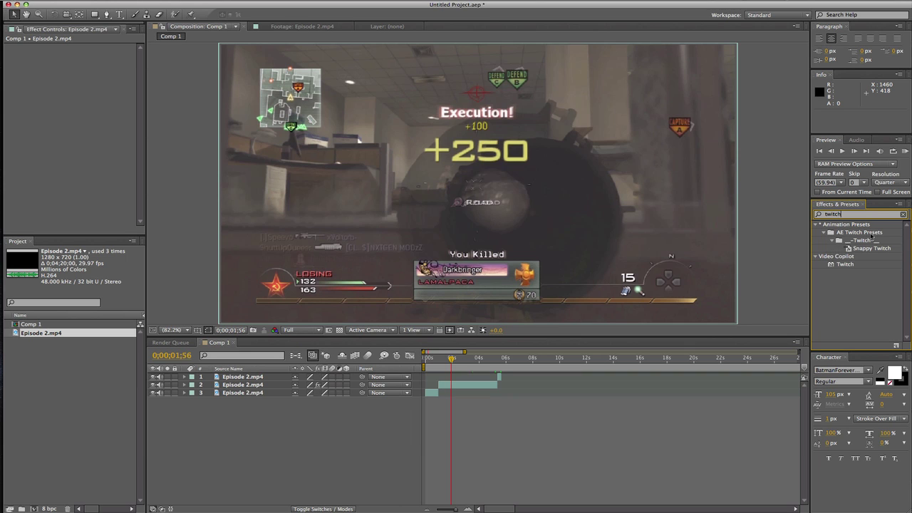
pyautogui.moveTo(846, 264); pyautogui.dragTo(464, 238)
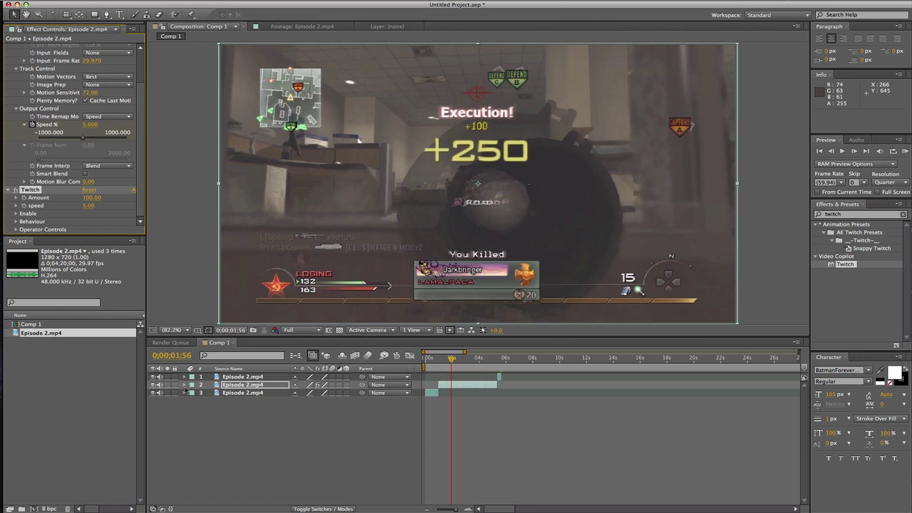
# Examine the effects on the middle segment, including Twitch's settings and its Operator Controls.
pyautogui.click(183, 385)
pyautogui.click(193, 402)
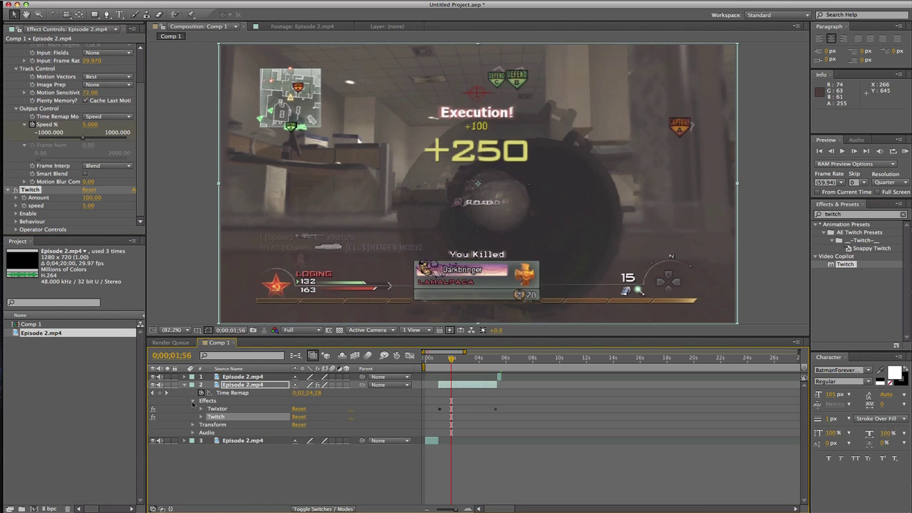
pyautogui.click(193, 402)
pyautogui.click(185, 385)
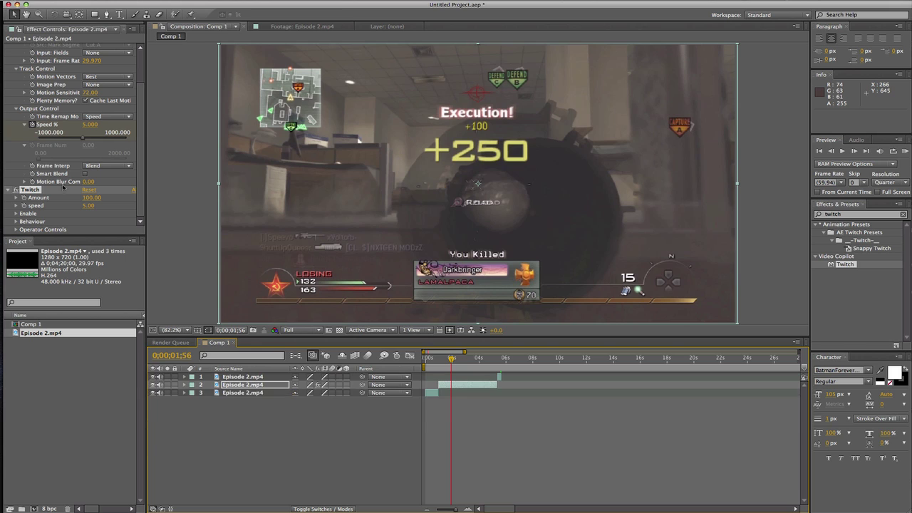
pyautogui.scroll(3, 82, 76)
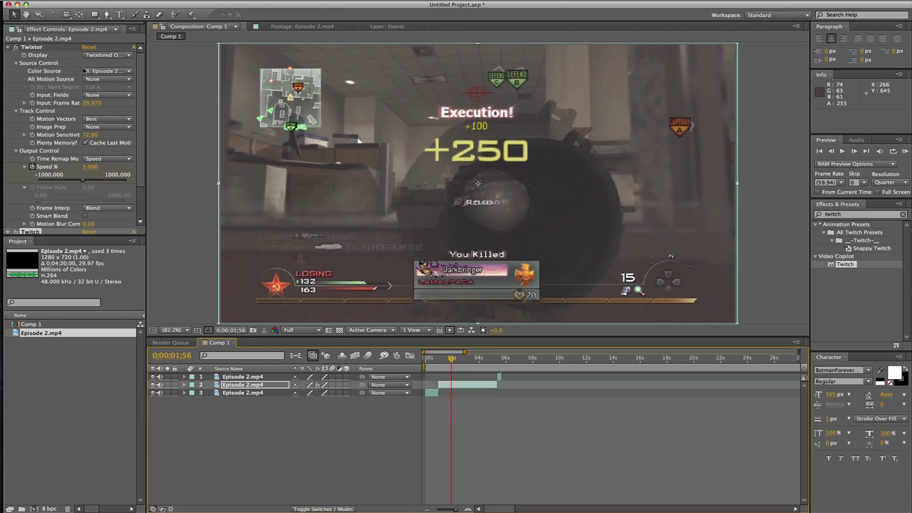
pyautogui.scroll(-3, 64, 128)
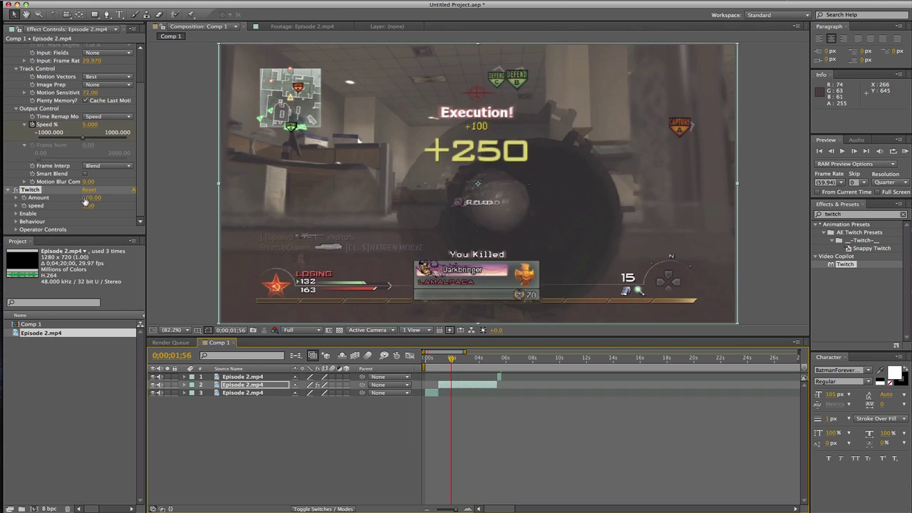
pyautogui.click(17, 230)
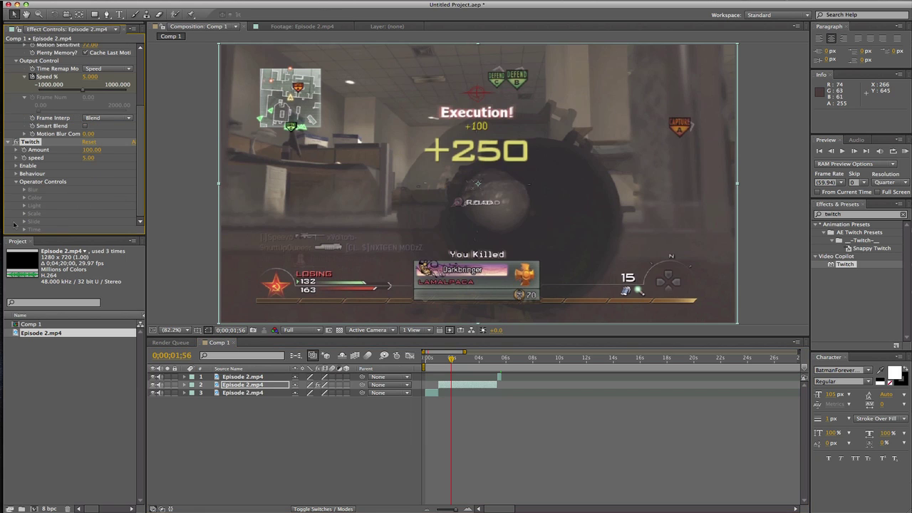
pyautogui.click(17, 182)
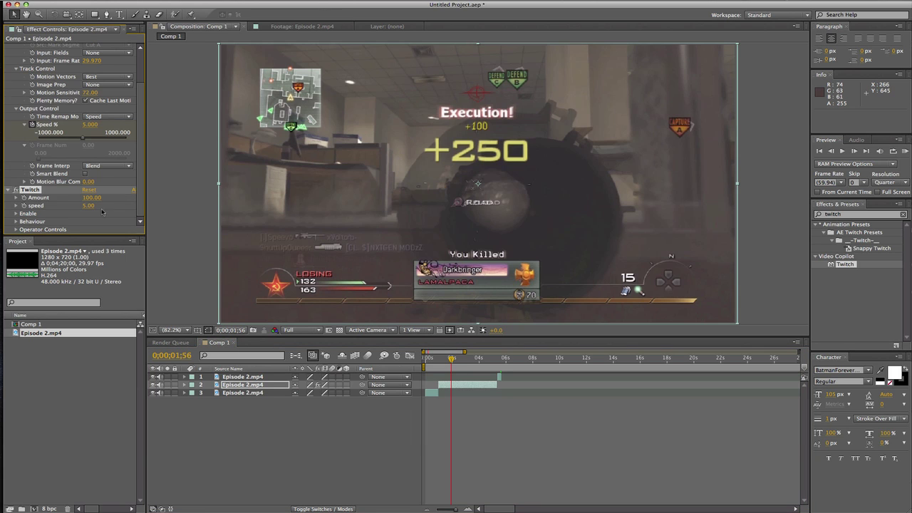
# Add a keyframe for Twitch's Amount at 0;00;00;59 with a value of 0.
pyautogui.moveTo(452, 358); pyautogui.dragTo(438, 360)
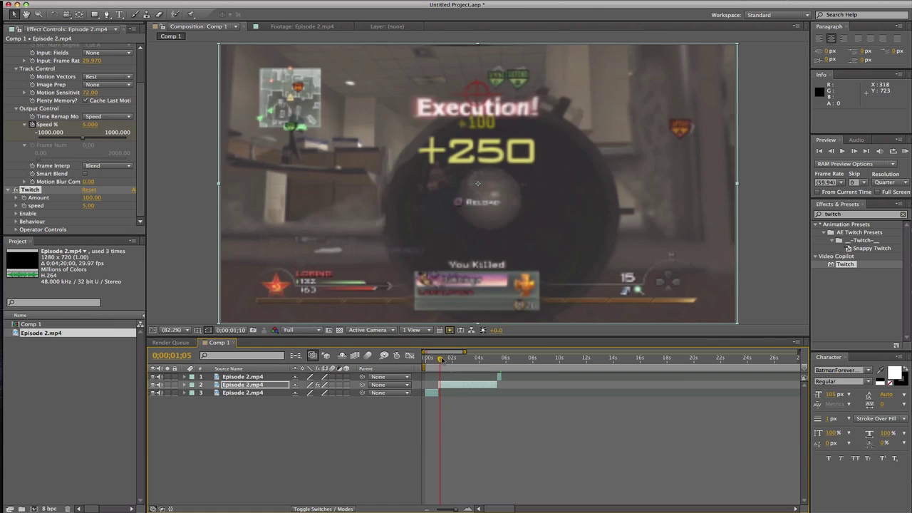
pyautogui.hotkey('ctrl', 'z')
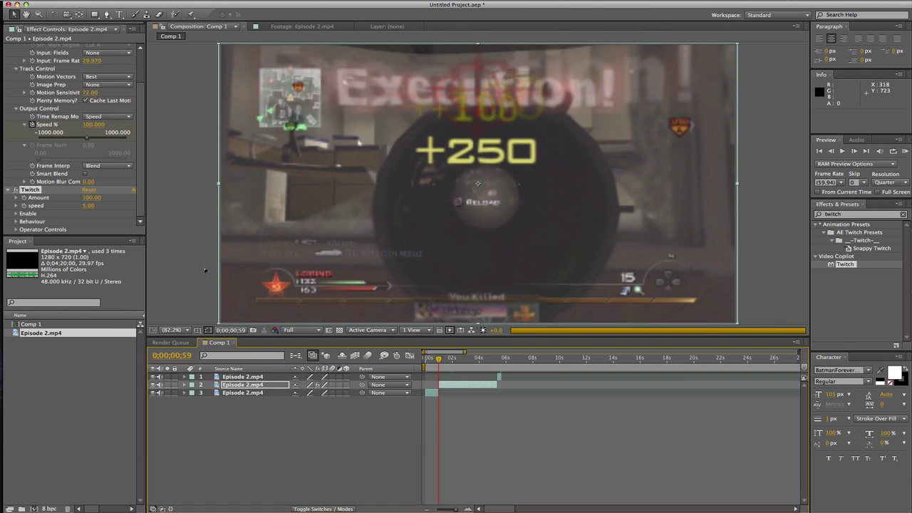
pyautogui.click(23, 200)
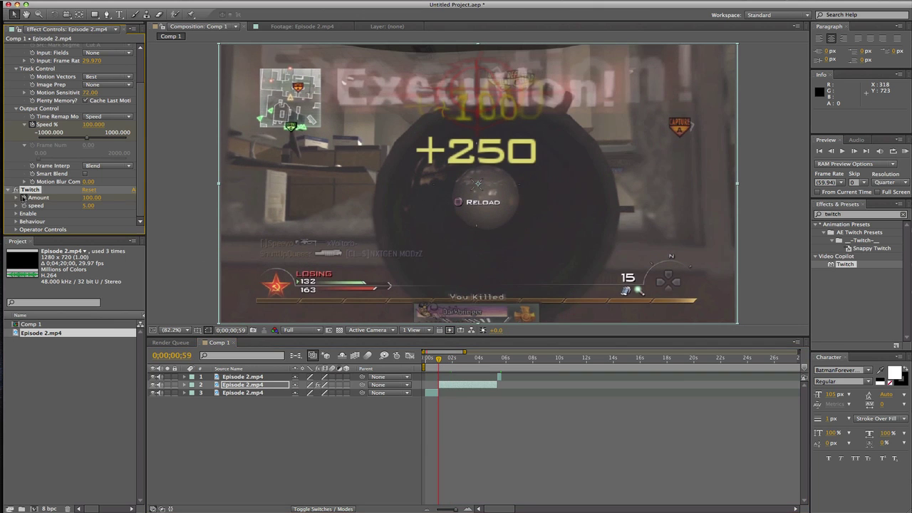
pyautogui.click(92, 197)
pyautogui.write('0')
pyautogui.press('Return')
# Add a keyframe for Twitch's Amount at 0;00;01;16 with a value of 10.
pyautogui.click(442, 360)
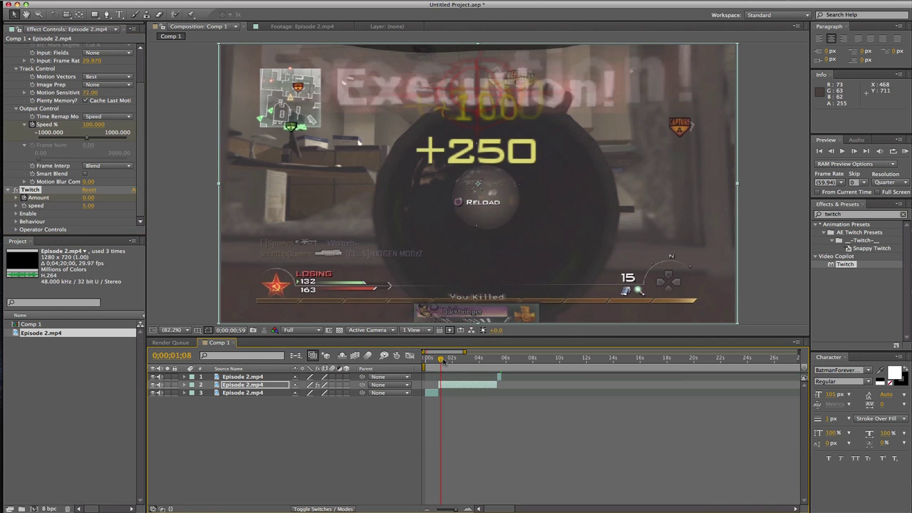
pyautogui.click(87, 198)
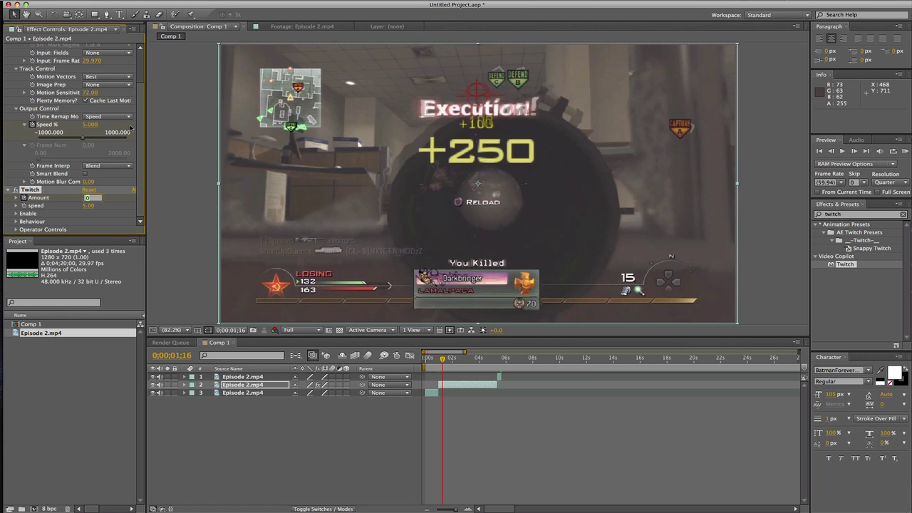
pyautogui.write('10')
pyautogui.press('Return')
# Add a keyframe for Twitch's Amount at 0;00;02;57 with a value of 20.
pyautogui.moveTo(443, 360); pyautogui.dragTo(465, 359)
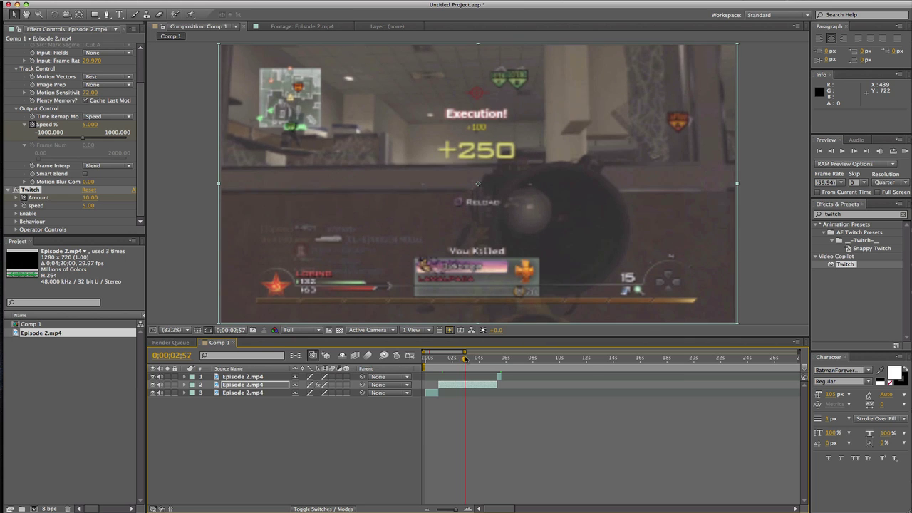
pyautogui.click(91, 198)
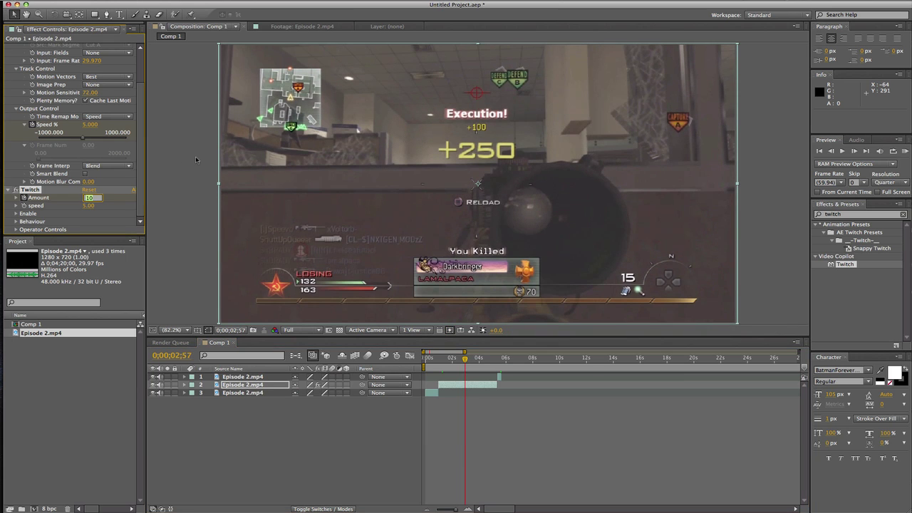
pyautogui.write('20')
pyautogui.press('Return')
# Add a keyframe for Twitch's Amount at 0;00;04;46 with a value of 10.
pyautogui.click(468, 358)
pyautogui.moveTo(469, 361); pyautogui.dragTo(490, 361)
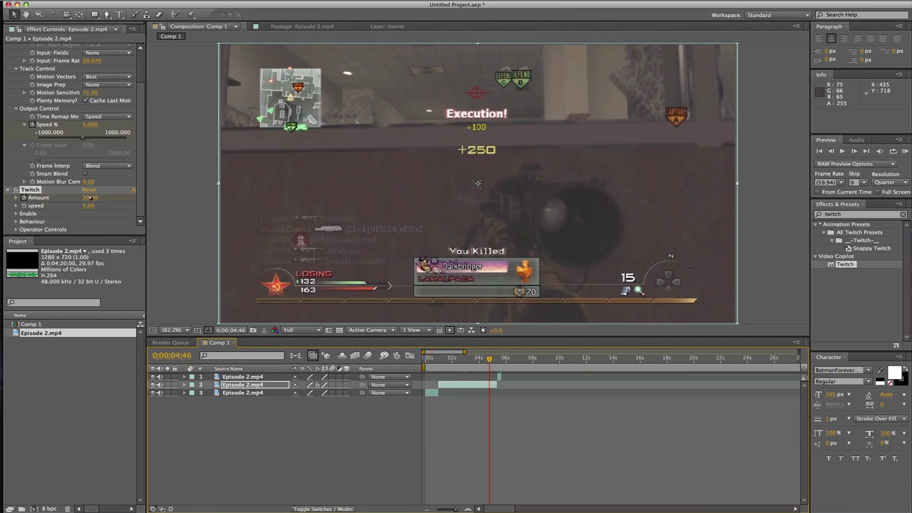
pyautogui.click(90, 197)
pyautogui.press('Return')
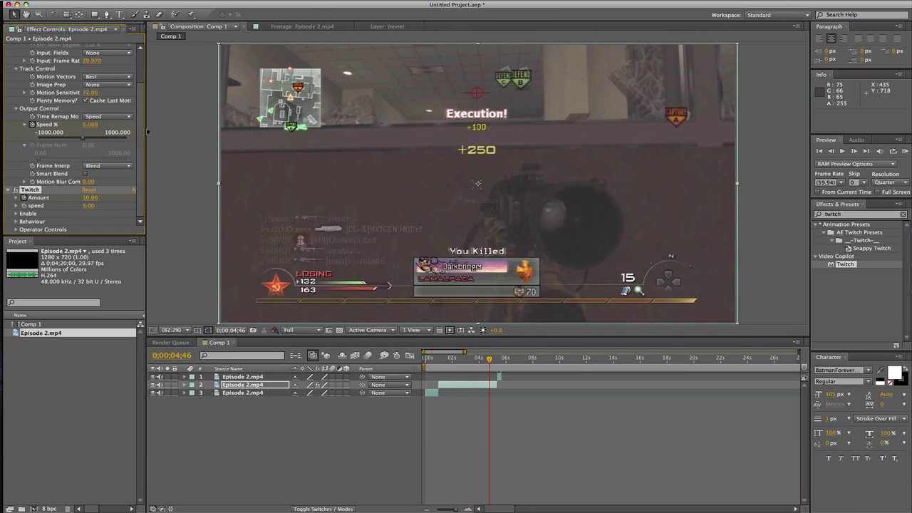
# Add a keyframe for Twitch's Amount at 0;00;05;19, near the segment's end, with a value of 0.
pyautogui.click(494, 359)
pyautogui.moveTo(493, 360); pyautogui.dragTo(497, 359)
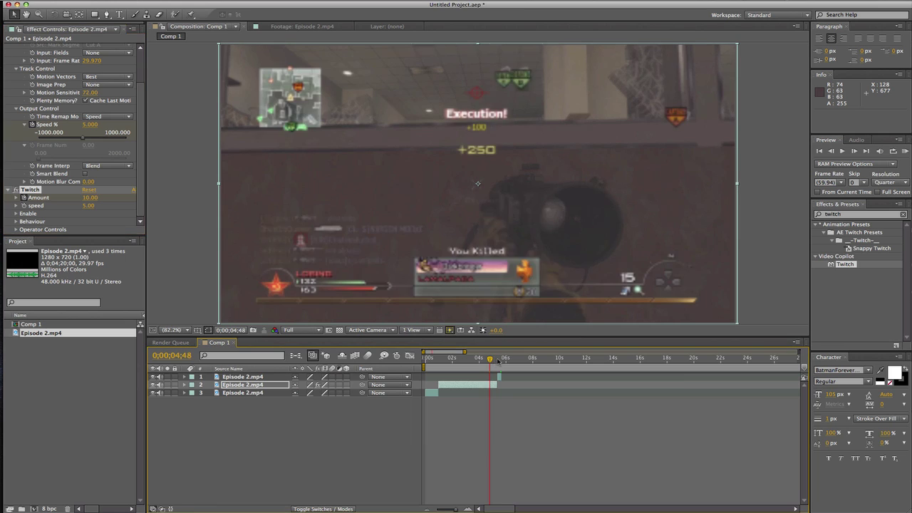
pyautogui.click(89, 197)
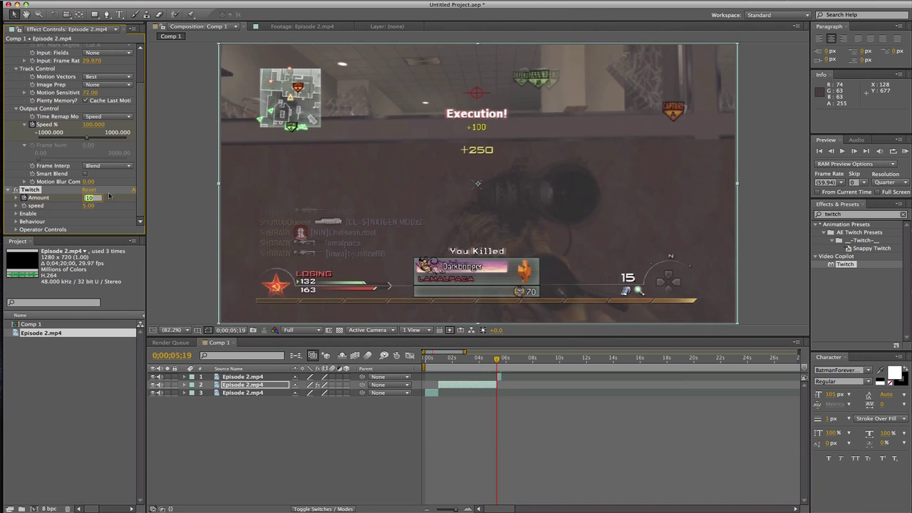
pyautogui.write('0')
pyautogui.press('Return')
# Enable Twitch's Color, Light and Slide operators on the middle segment, checking the frame at 0;00;03;25.
pyautogui.click(16, 214)
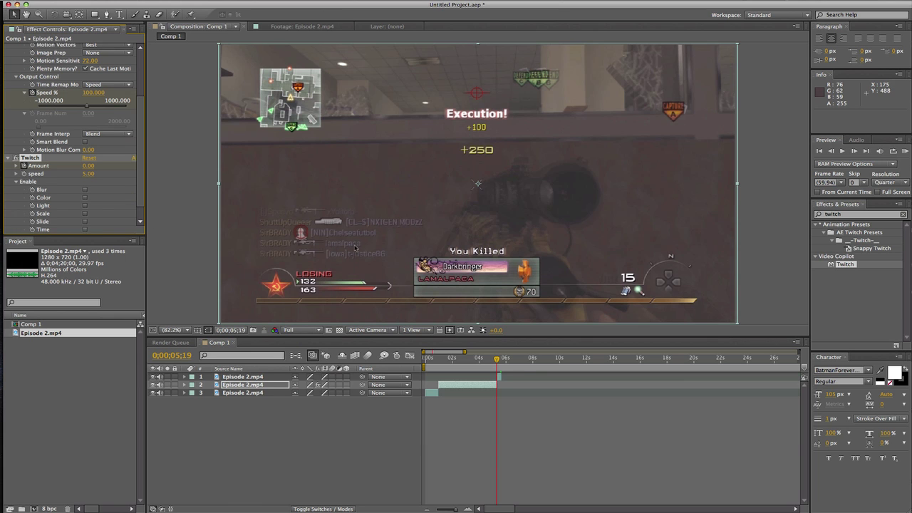
pyautogui.click(495, 360)
pyautogui.moveTo(478, 362); pyautogui.dragTo(471, 359)
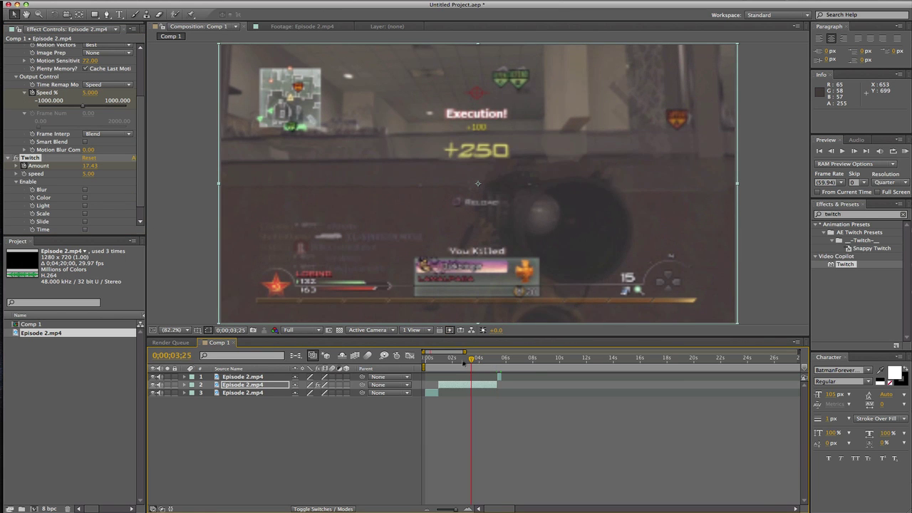
pyautogui.click(85, 221)
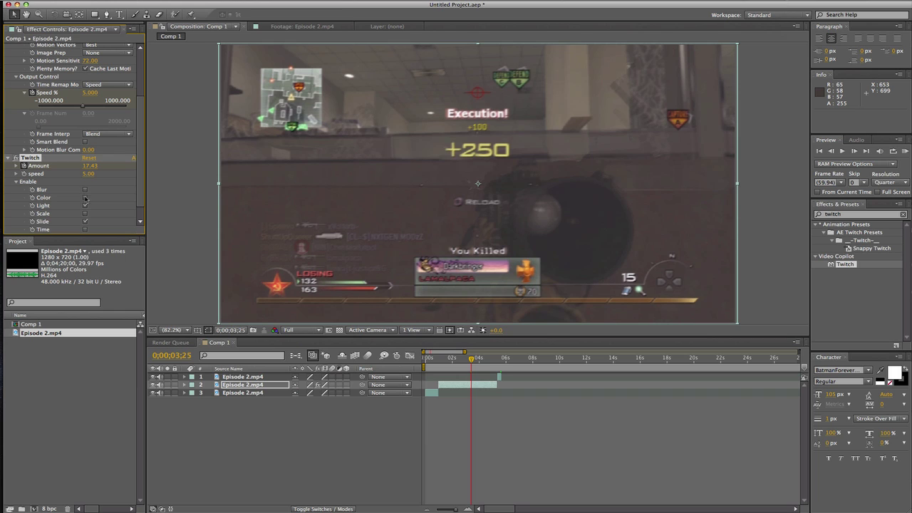
pyautogui.scroll(-2, 85, 201)
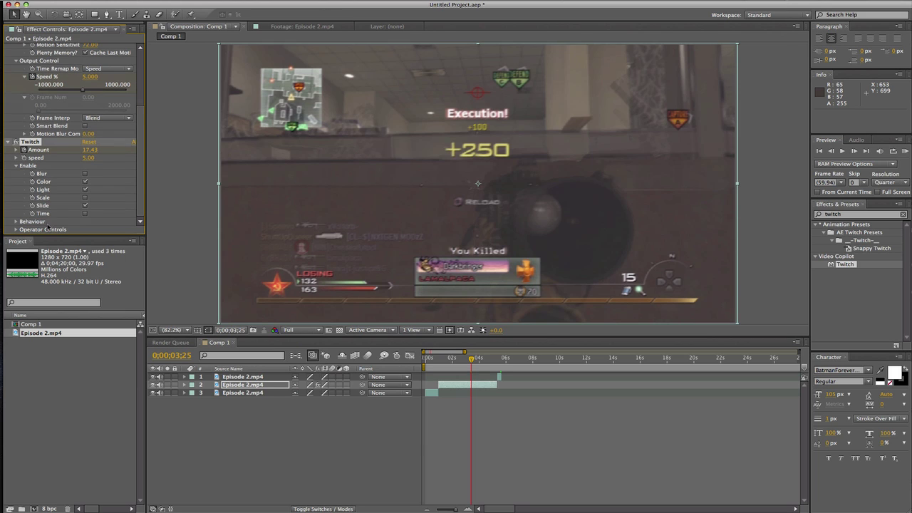
pyautogui.click(16, 166)
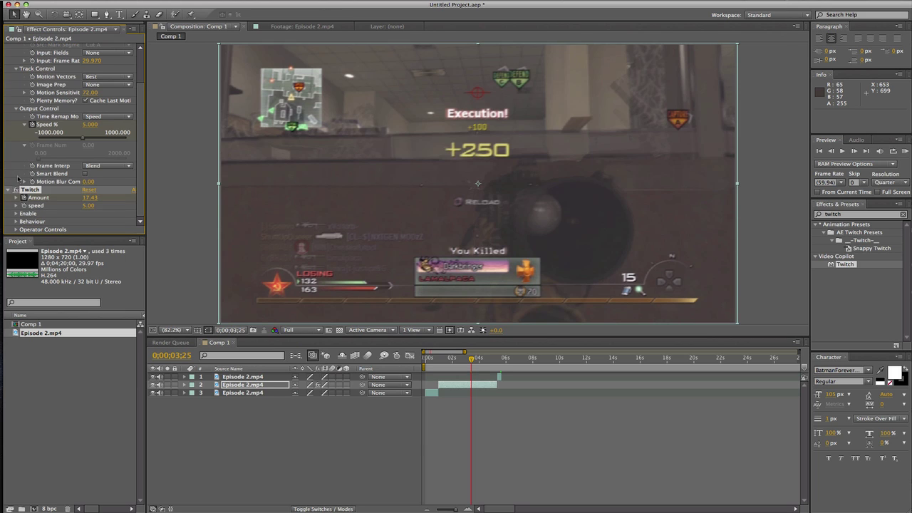
# Examine Twitch's Behaviour settings and the Operator Controls for its enabled operators.
pyautogui.click(17, 222)
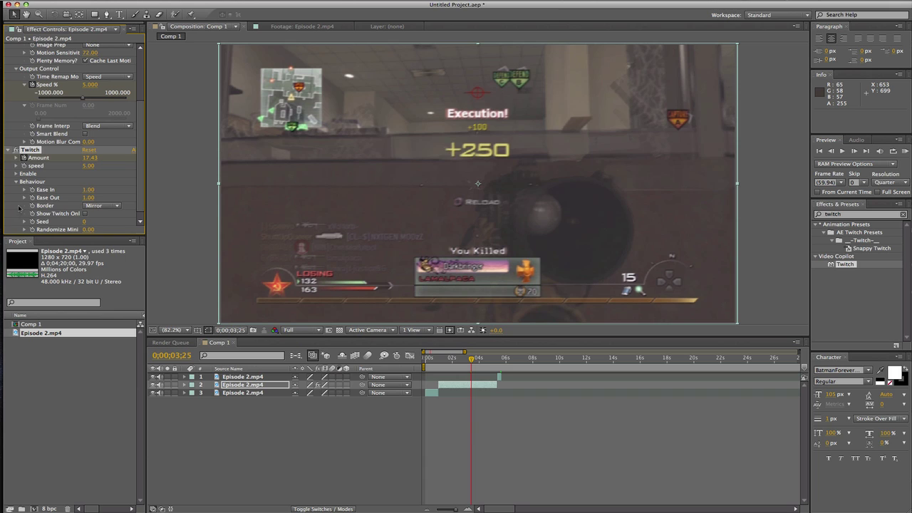
pyautogui.click(17, 198)
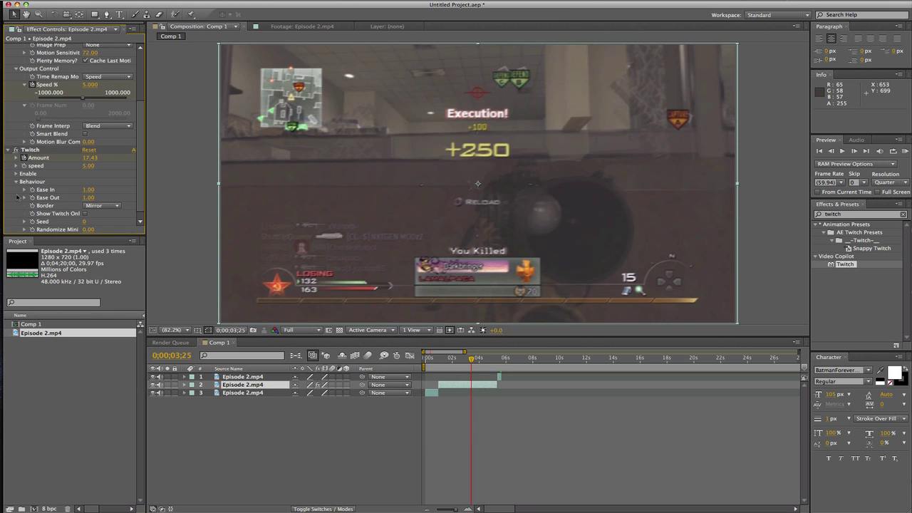
pyautogui.click(17, 182)
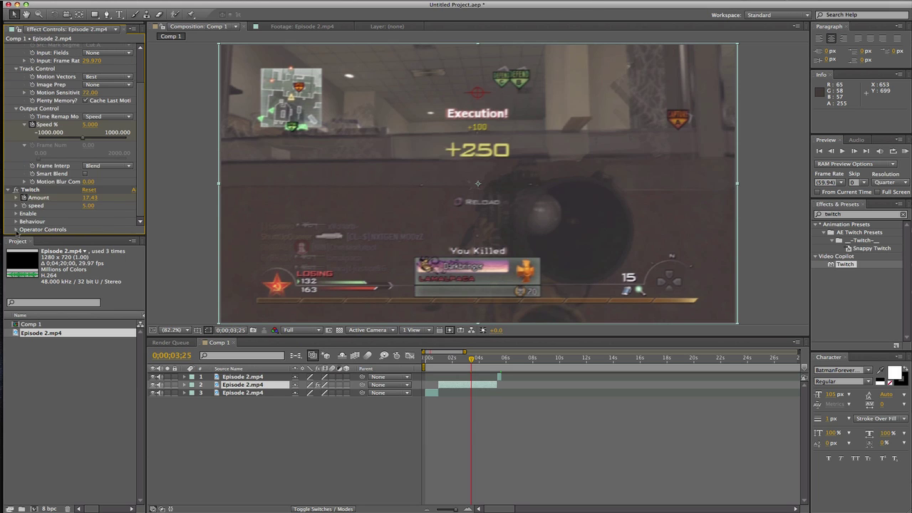
pyautogui.click(17, 231)
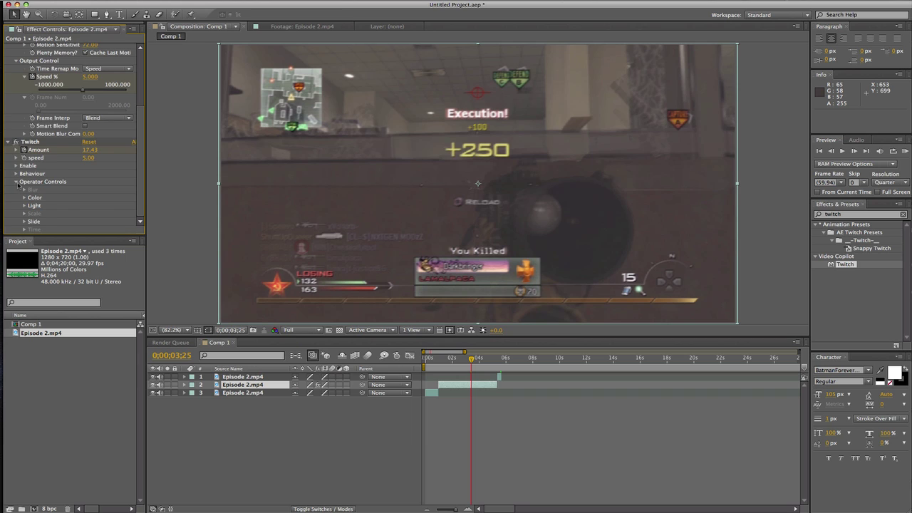
pyautogui.click(16, 182)
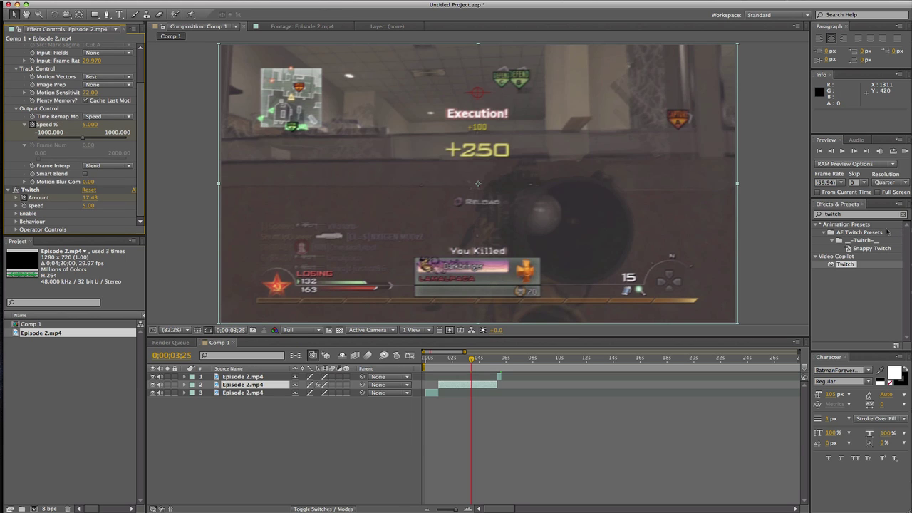
# Run a RAM preview of the composition with the Twitch effect and reselect the middle Episode 2.mp4 segment.
pyautogui.press('KP_0')
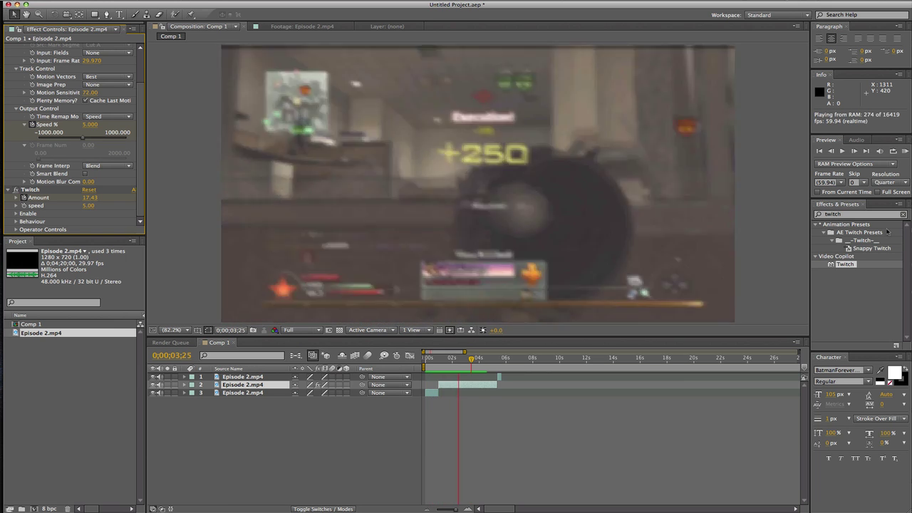
pyautogui.press('space')
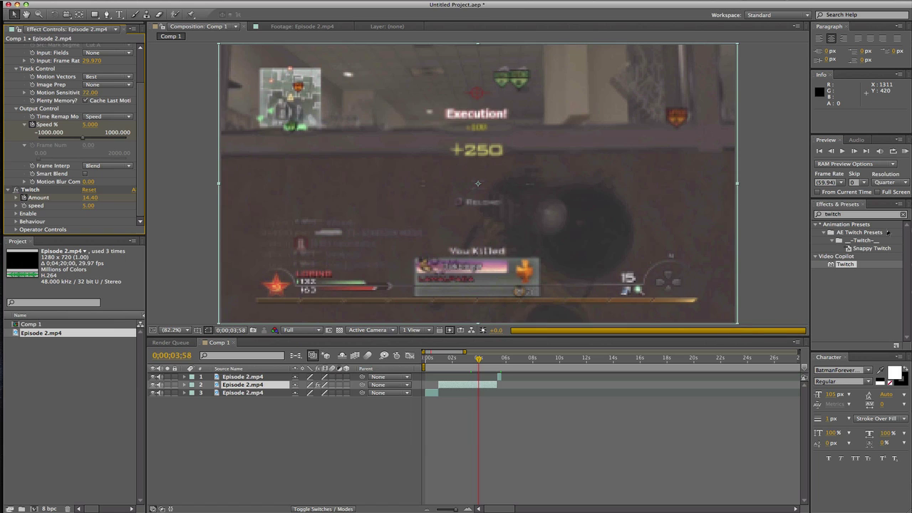
pyautogui.click(174, 387)
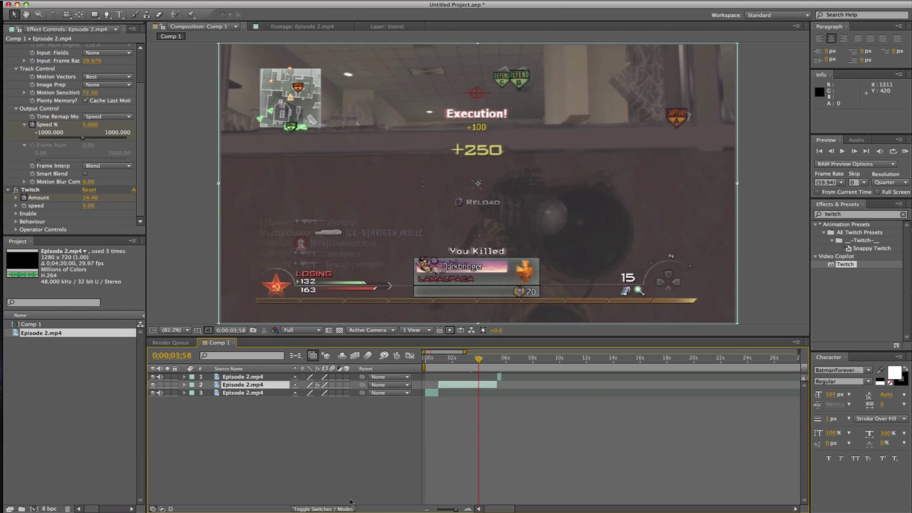
pyautogui.click(324, 475)
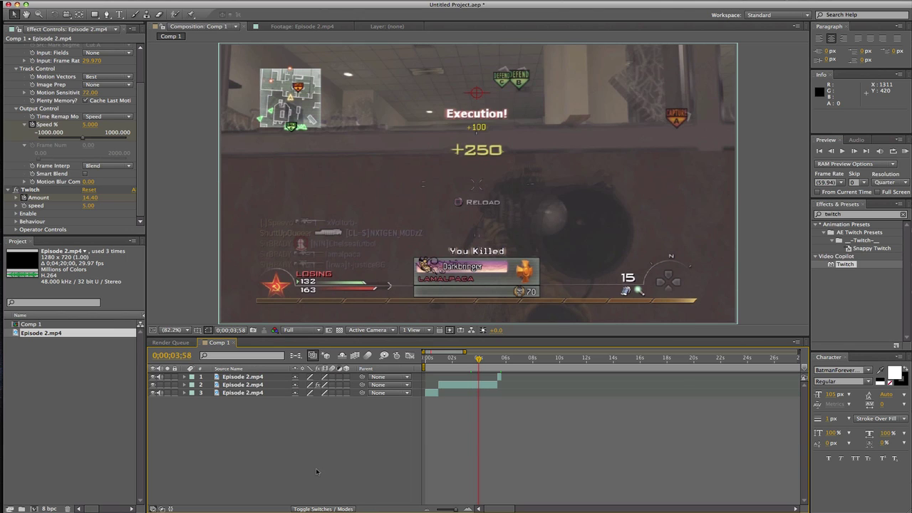
pyautogui.click(464, 386)
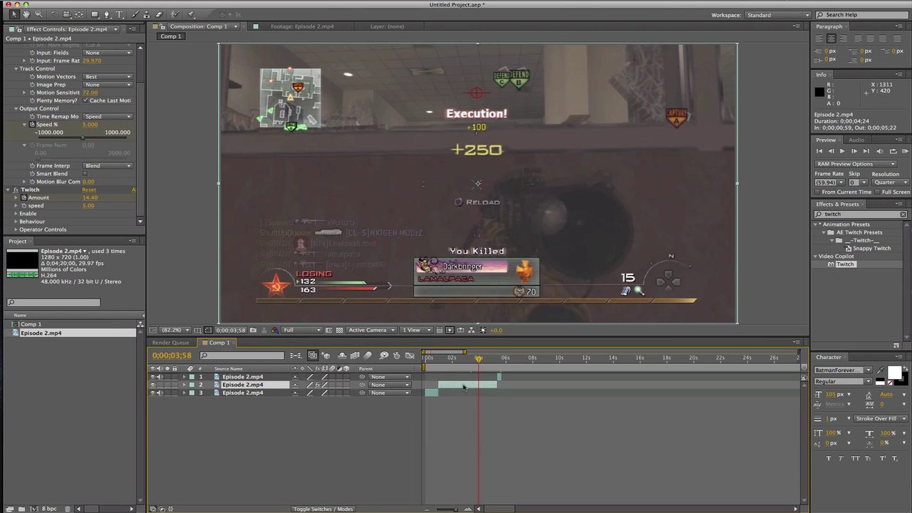